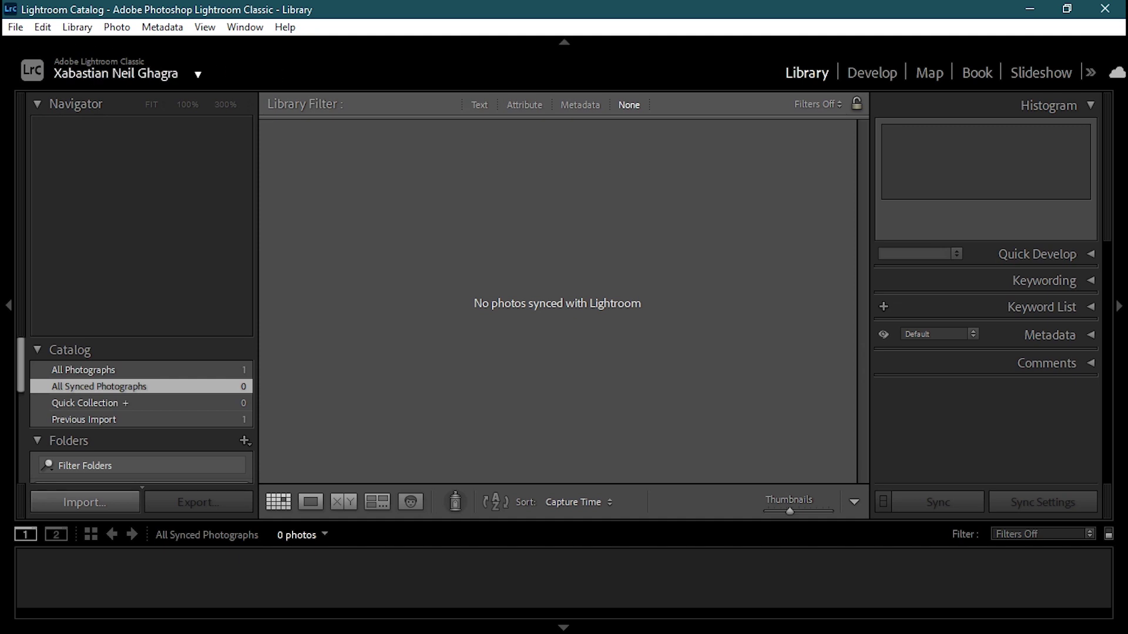
Review the commands grouped under File, Edit, Library, Photo, Metadata, View, Window and Help
key("alt")
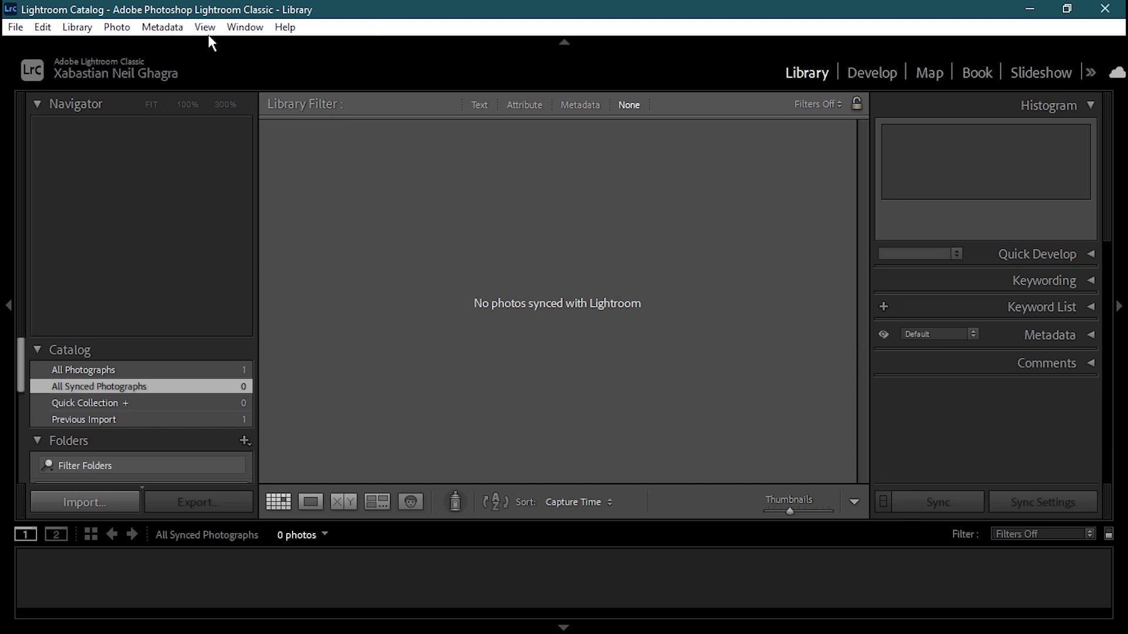
key("alt")
key("Return")
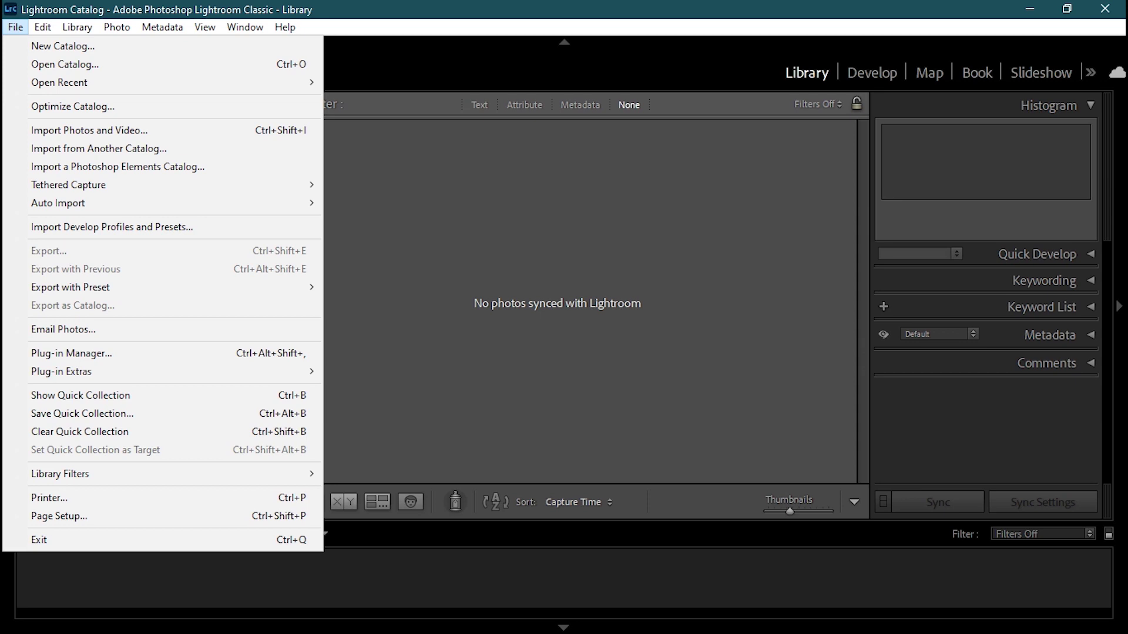
key("Left")
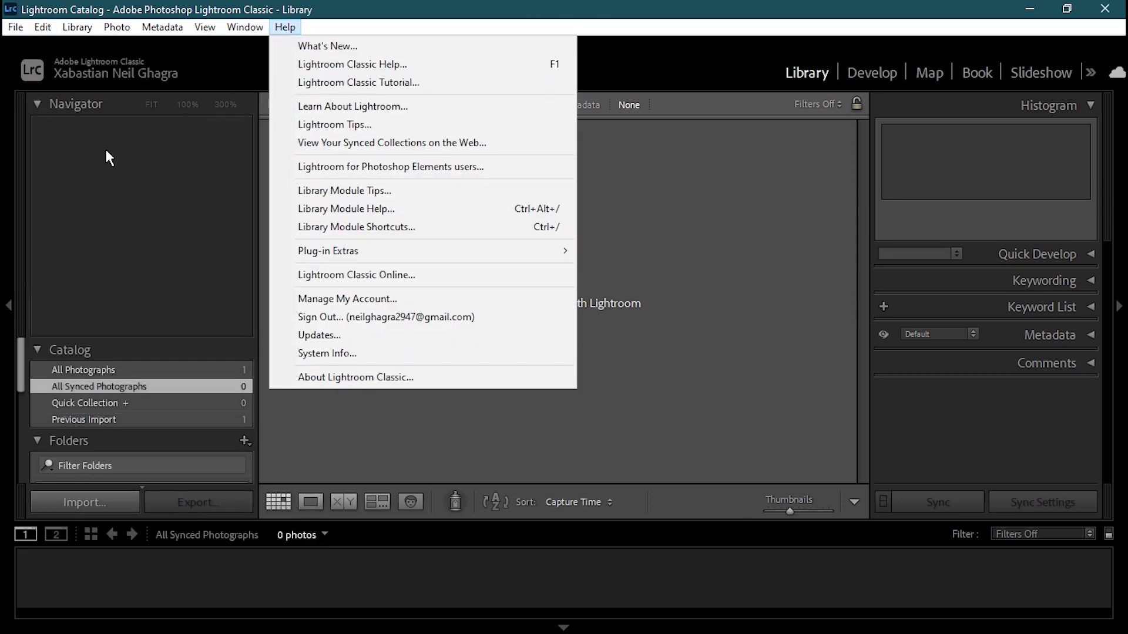
left_click(18, 29)
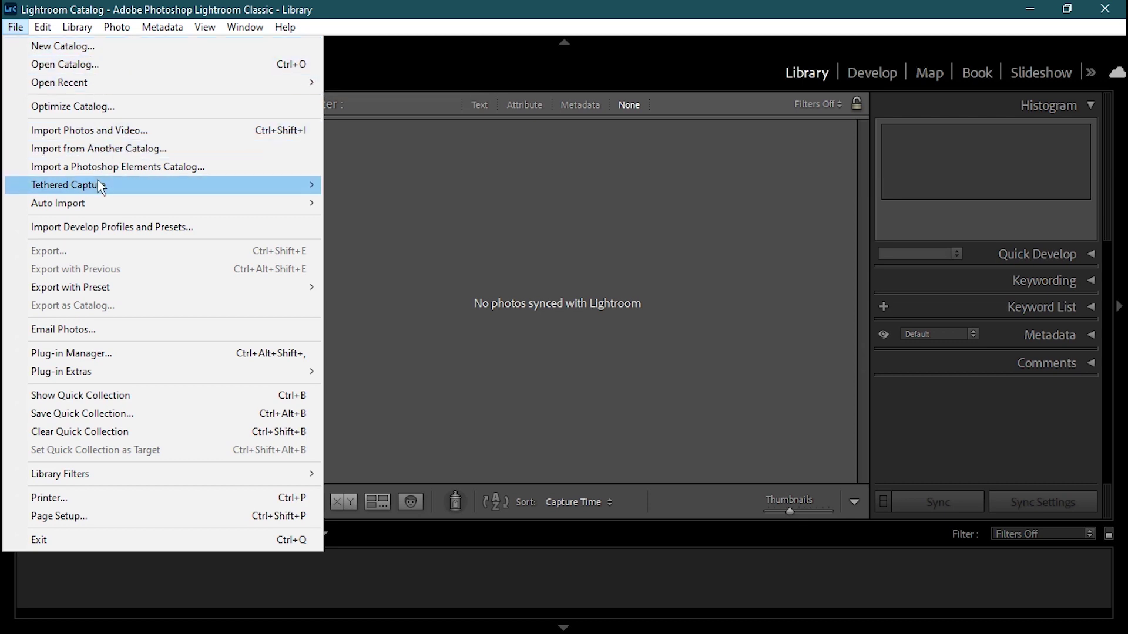
mouse_move(89, 191)
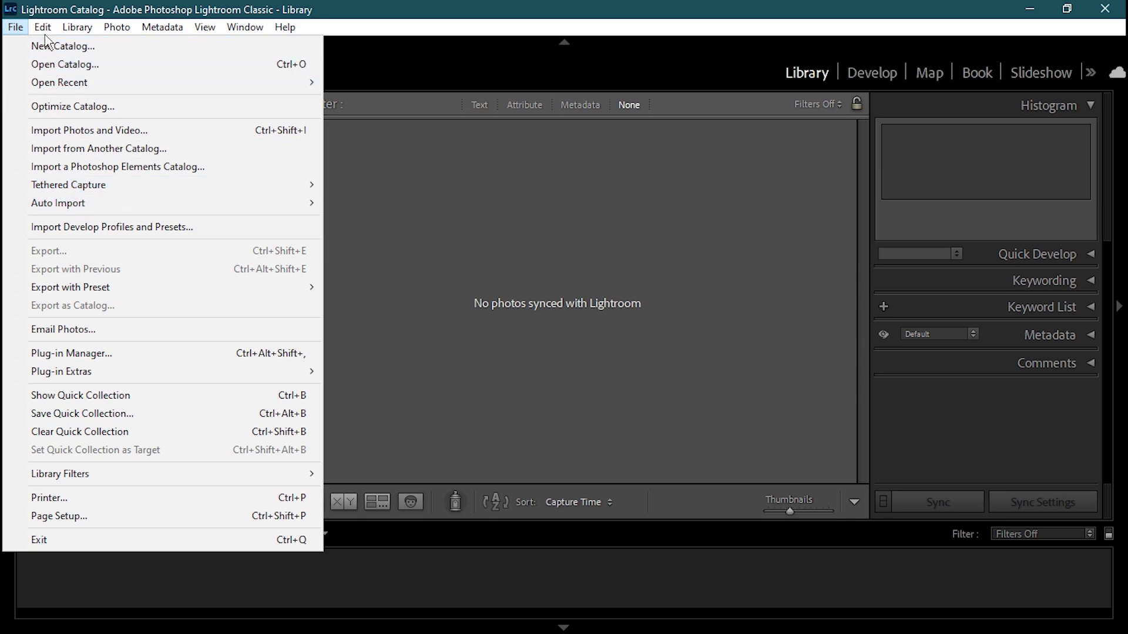
mouse_move(45, 34)
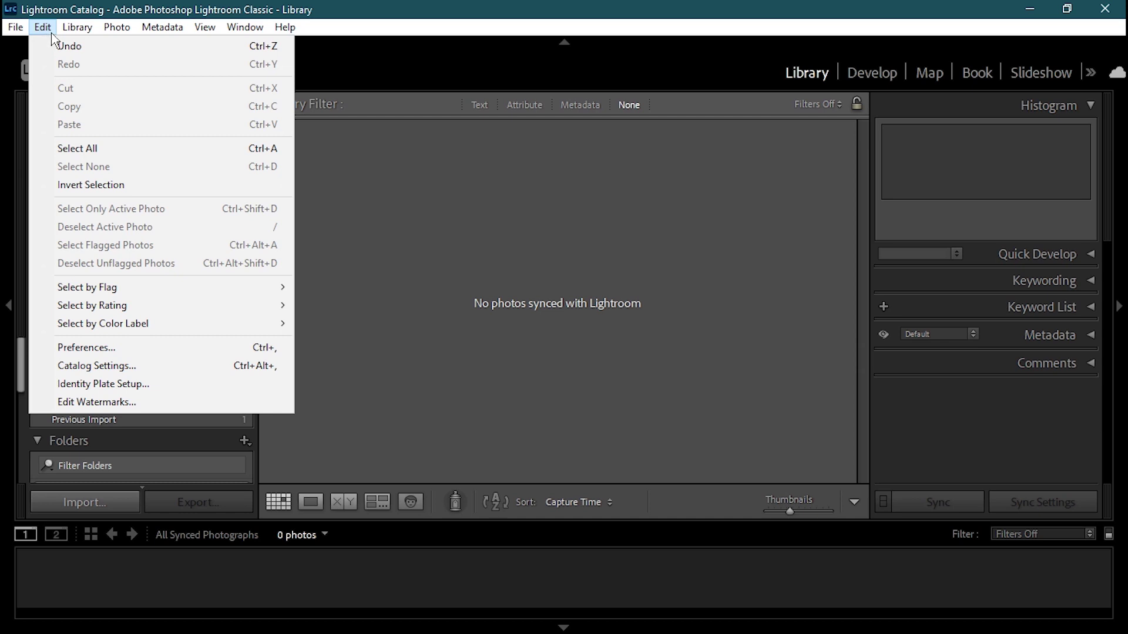
mouse_move(63, 38)
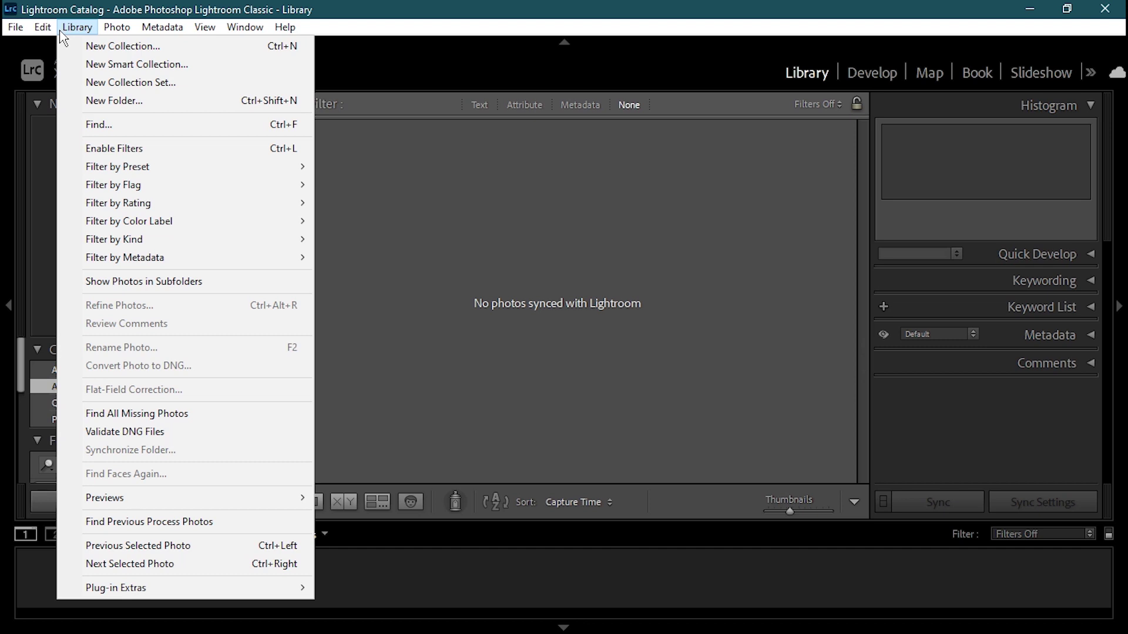
mouse_move(118, 32)
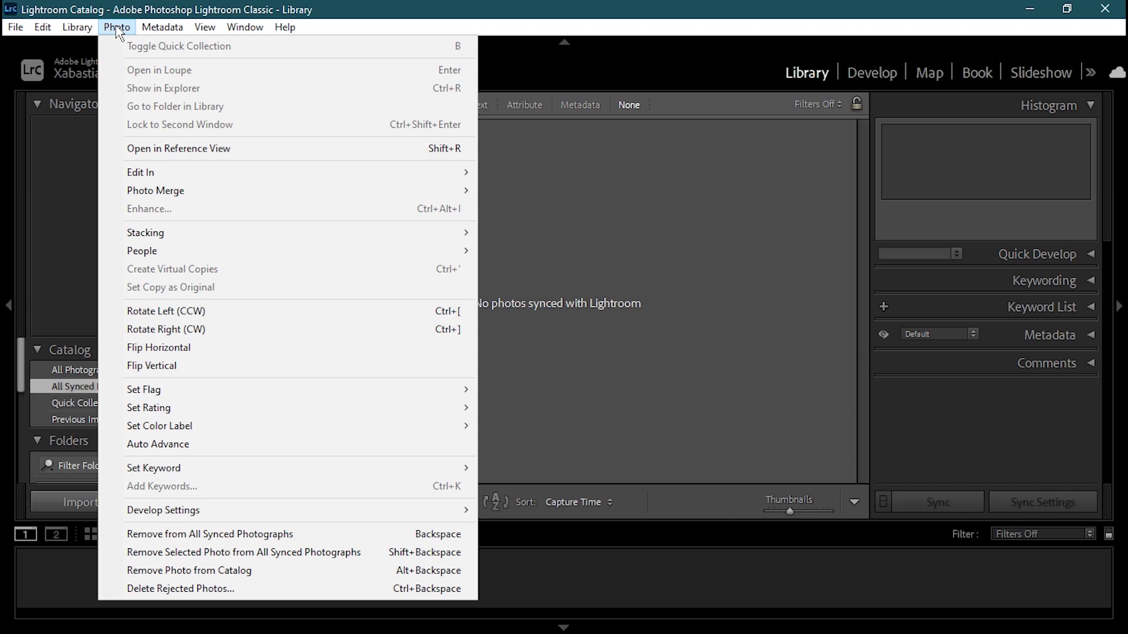
mouse_move(173, 32)
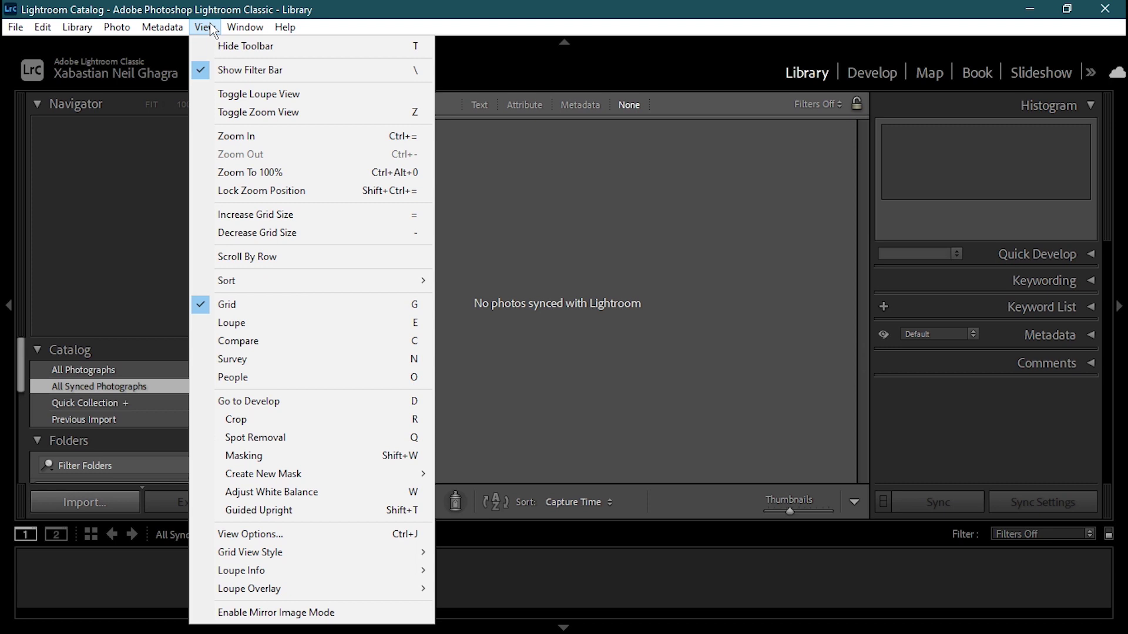
mouse_move(254, 29)
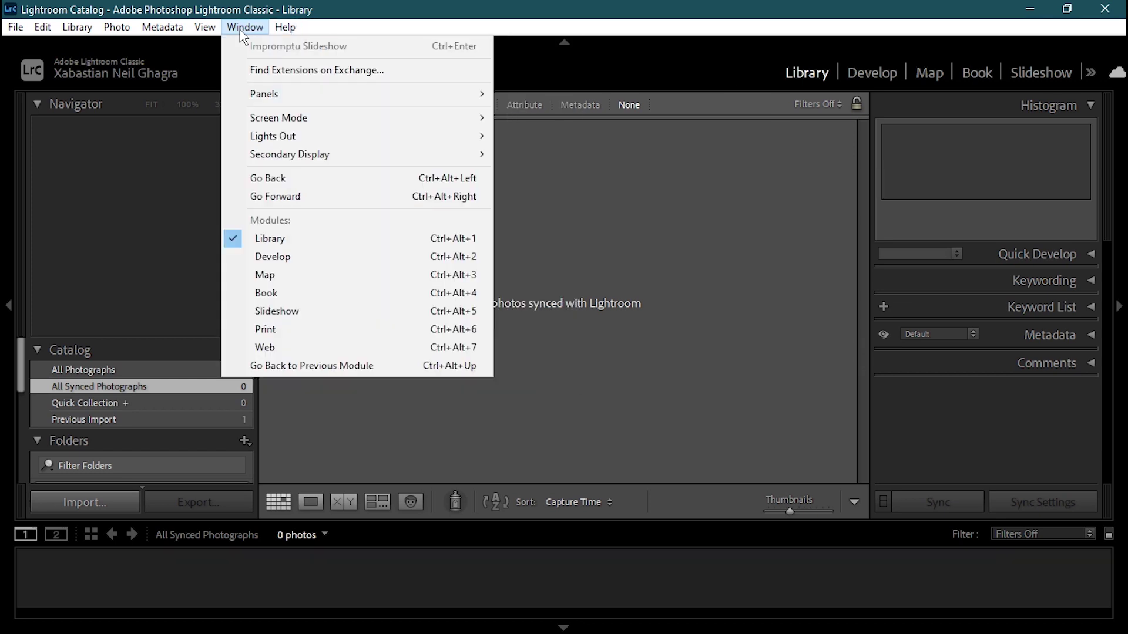
mouse_move(458, 166)
mouse_move(293, 29)
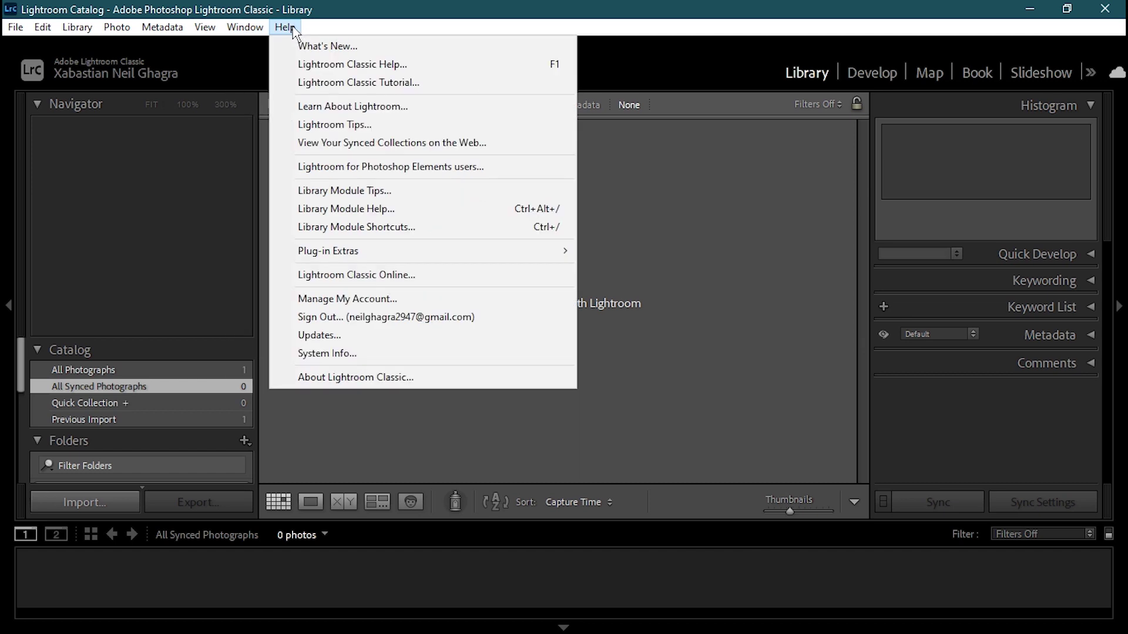
left_click(592, 65)
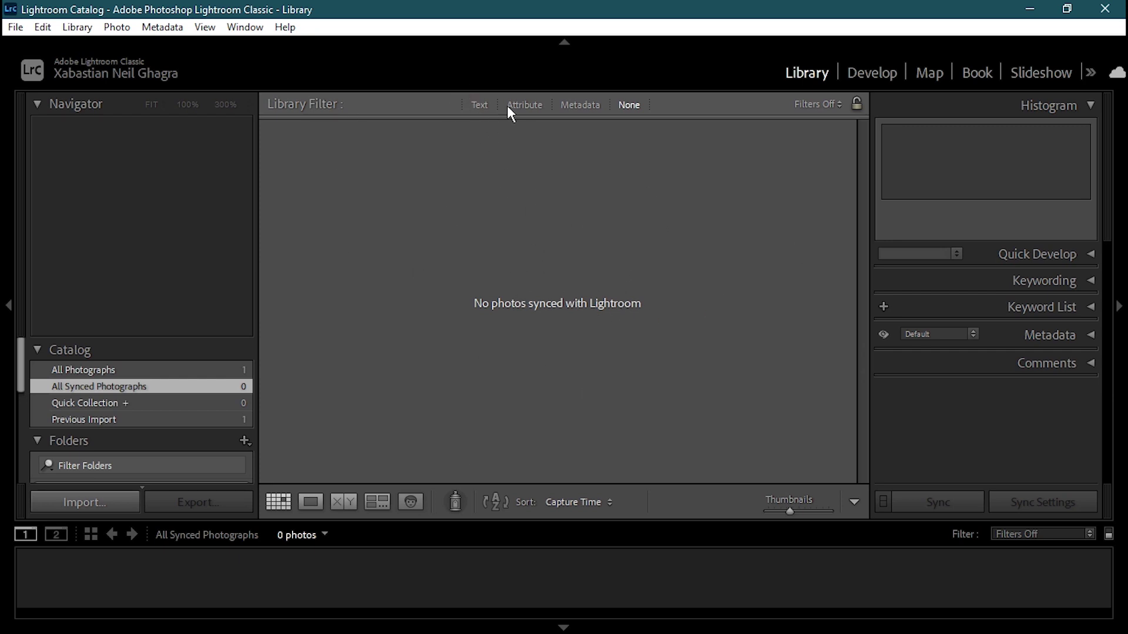
Preview the Text, Attribute and Metadata library filter options, and set the library filter back to None
left_click(478, 104)
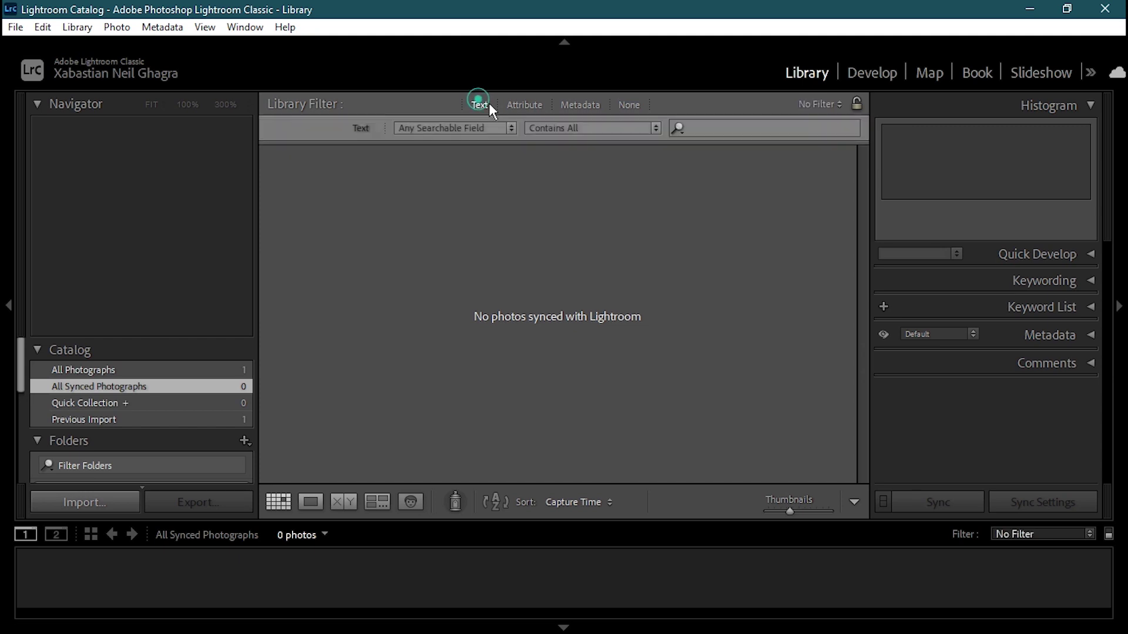
left_click(522, 105)
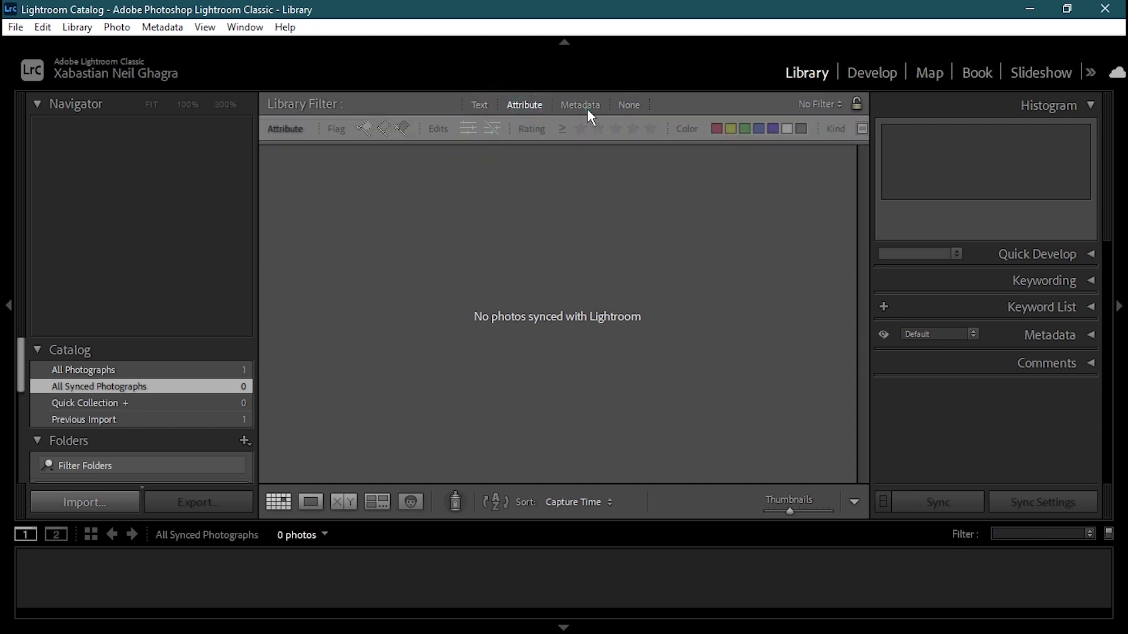
left_click(586, 108)
left_click(632, 107)
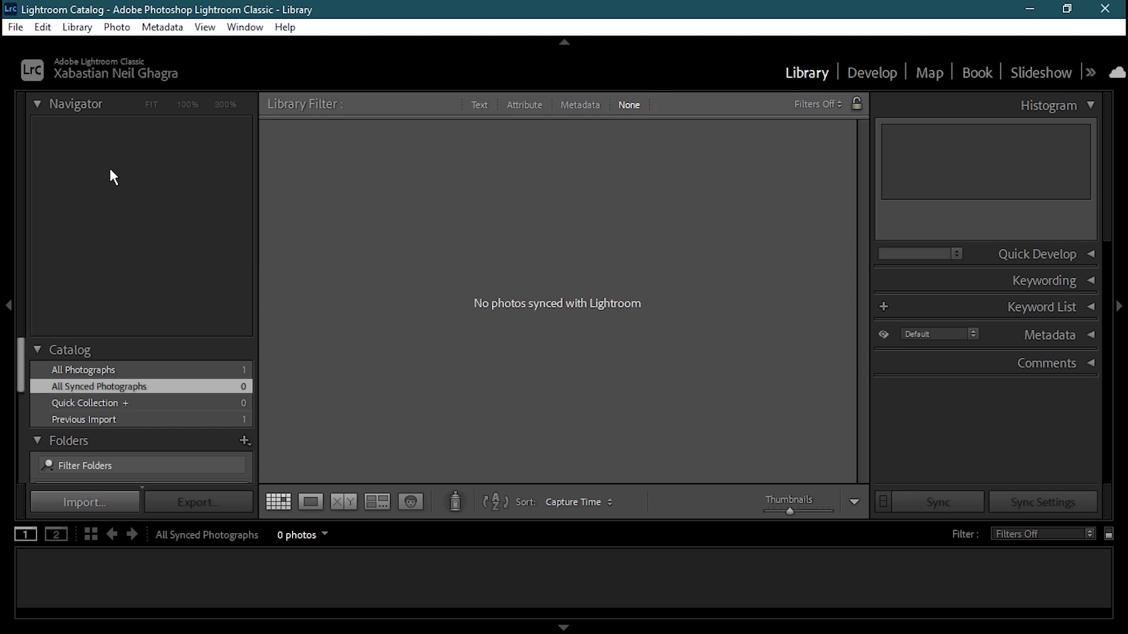
Collapse the Navigator and look over the Catalog, Folders, Collections and Publish Services sections
left_click(40, 101)
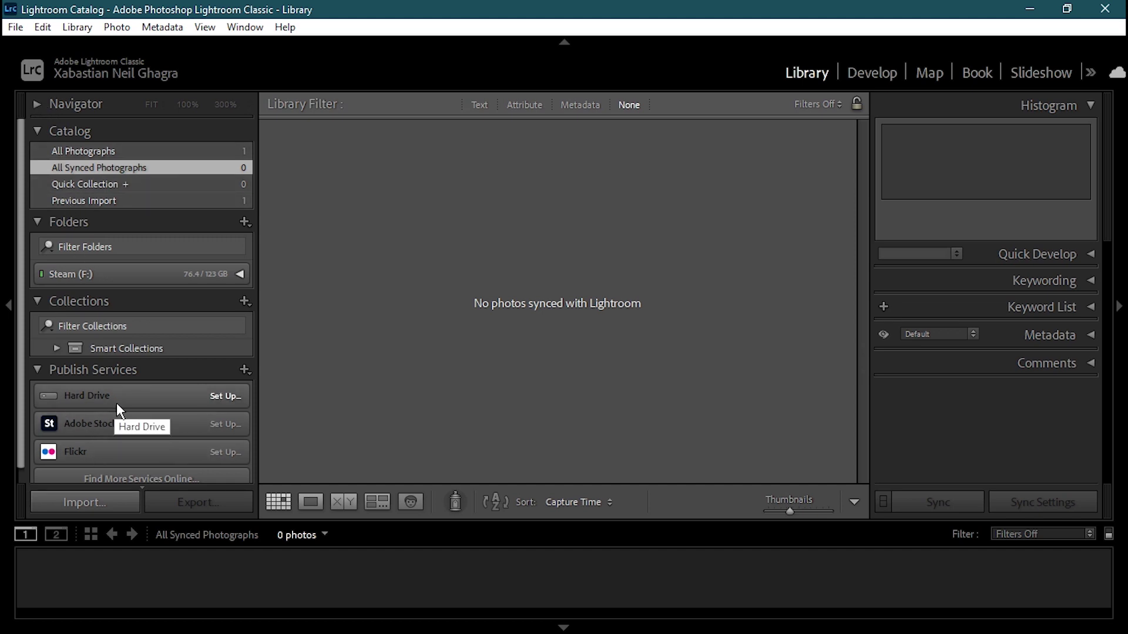
scroll(97, 446, "down", 1)
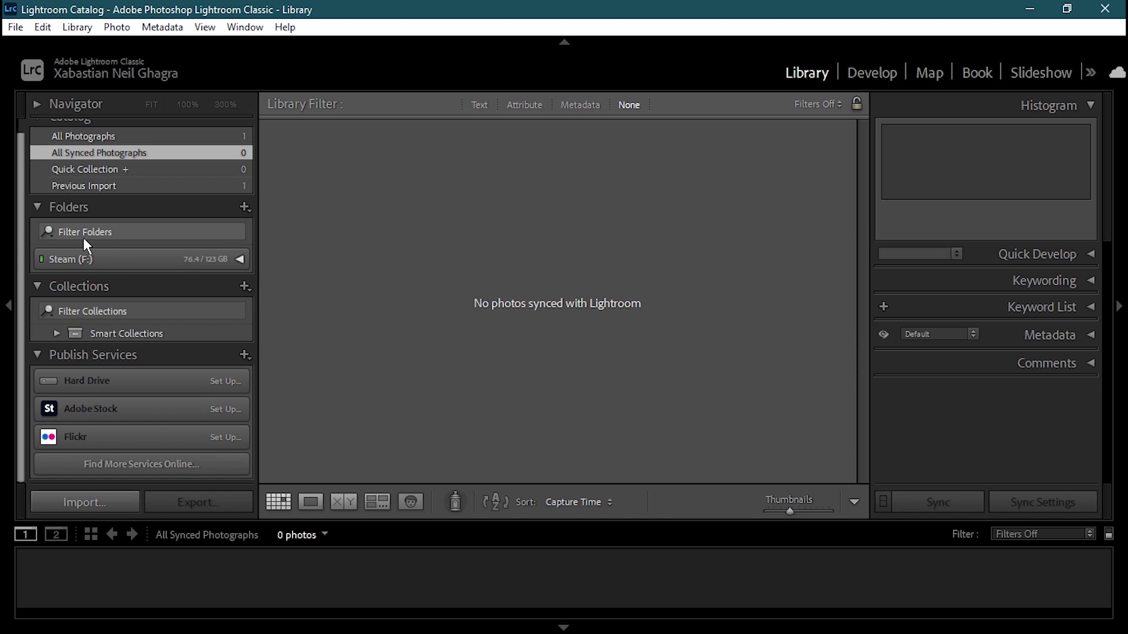
scroll(104, 184, "up", 1)
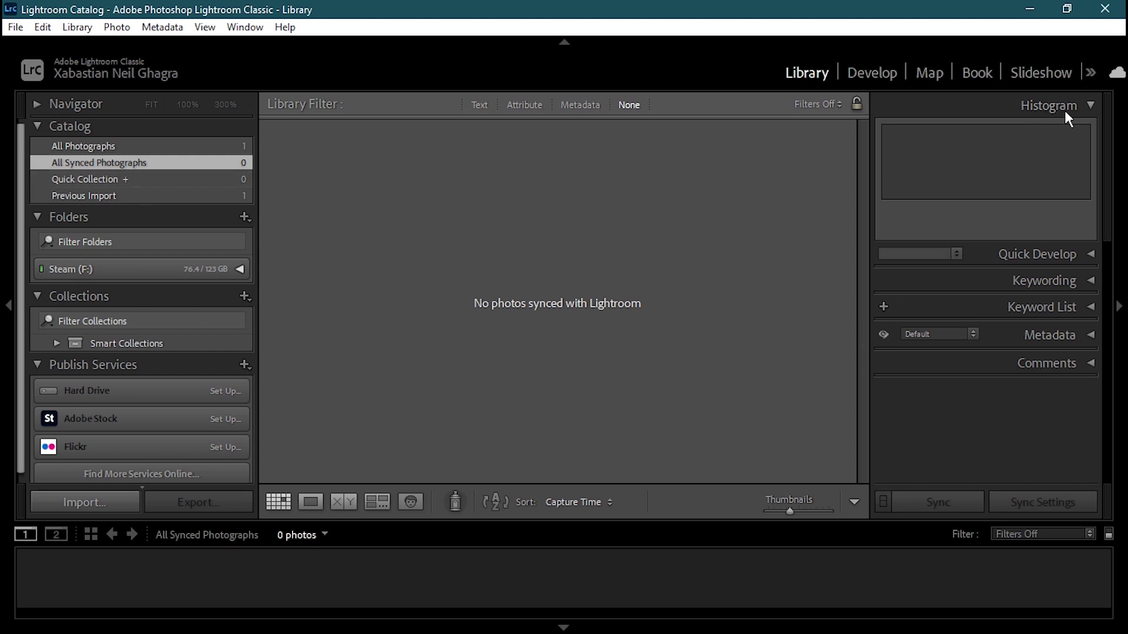
Expand Quick Develop and examine its preset, white balance and tone controls
left_click(1081, 104)
left_click(1084, 262)
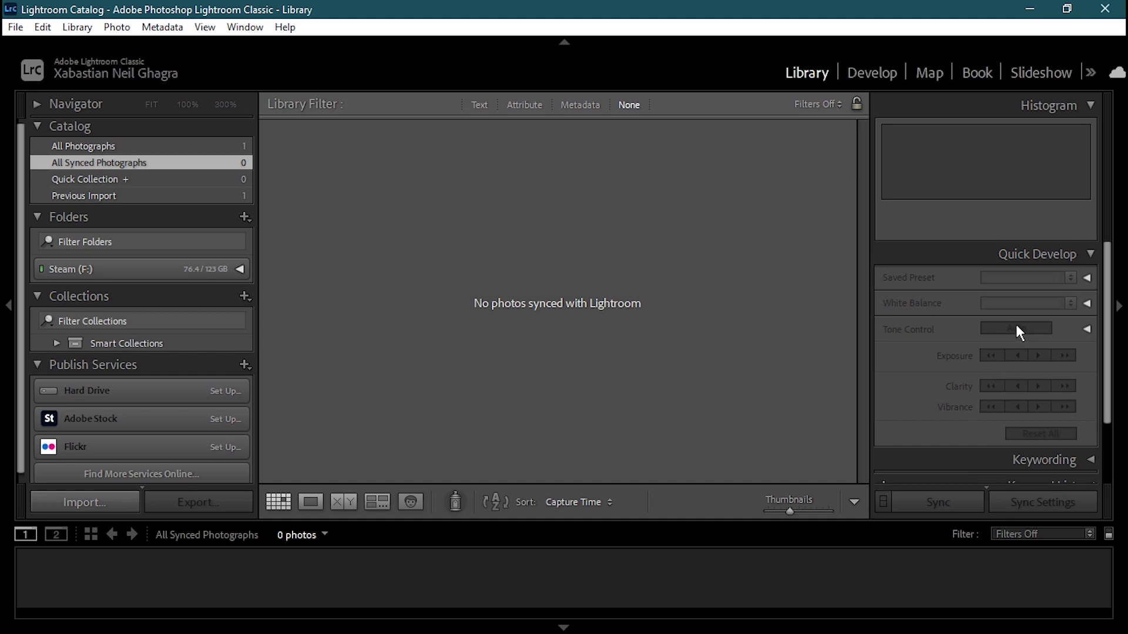
scroll(930, 318, "down", 1)
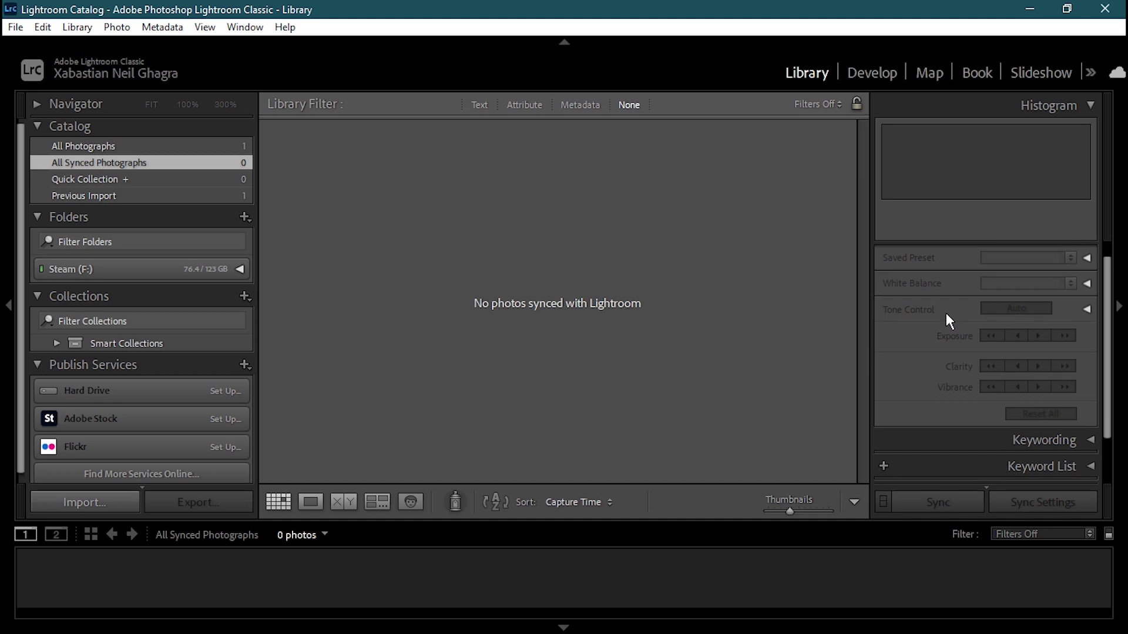
scroll(963, 347, "down", 1)
scroll(1001, 338, "down", 1)
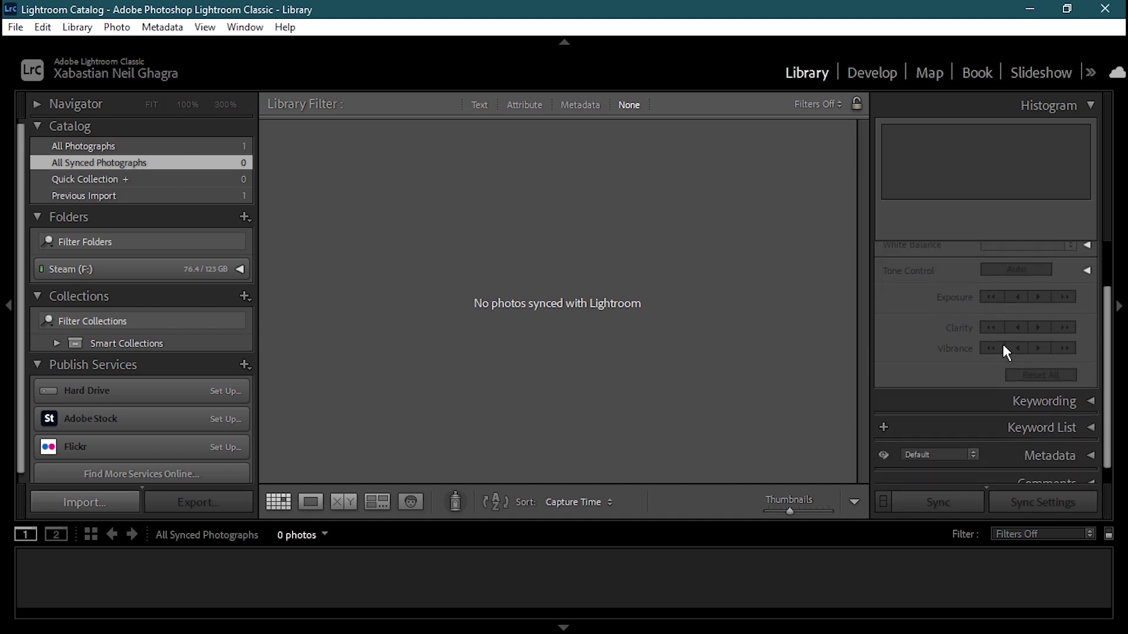
Expand Keywording to examine its tags, suggestions and keyword set, and collapse both Keywording and Quick Develop
left_click(1090, 404)
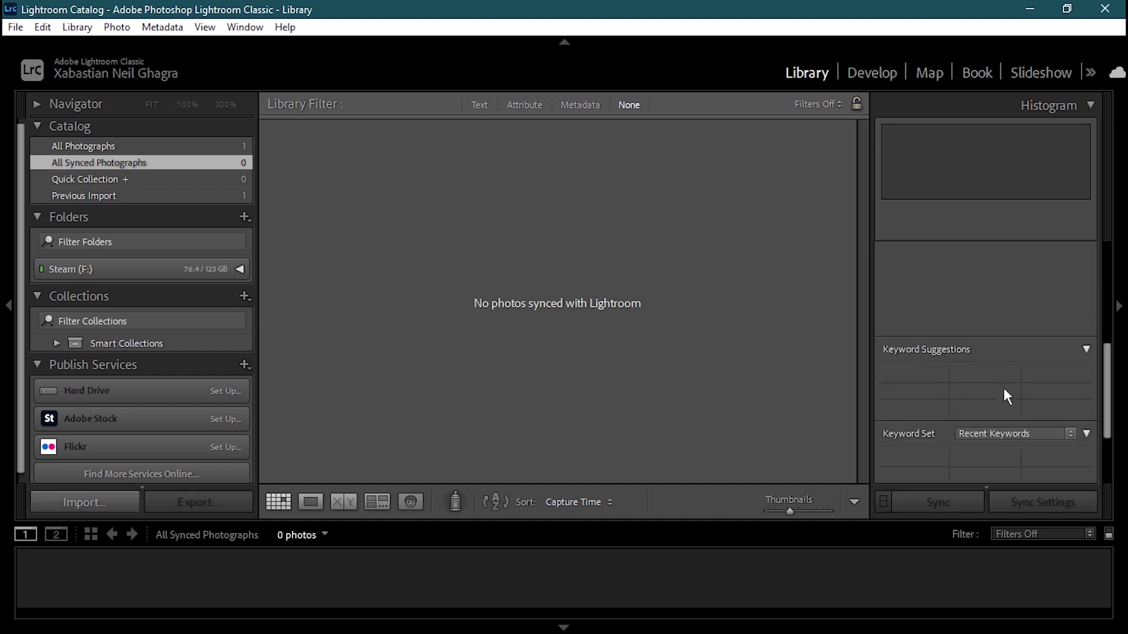
scroll(1003, 387, "up", 3)
left_click(1071, 276)
left_click(1029, 291)
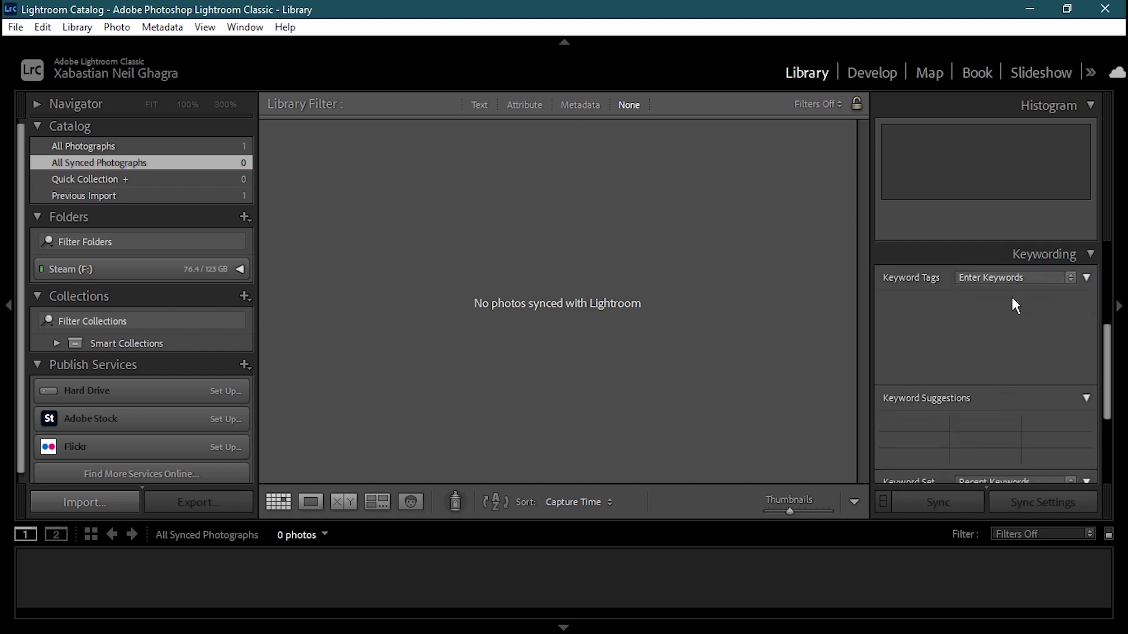
scroll(1012, 299, "down", 5)
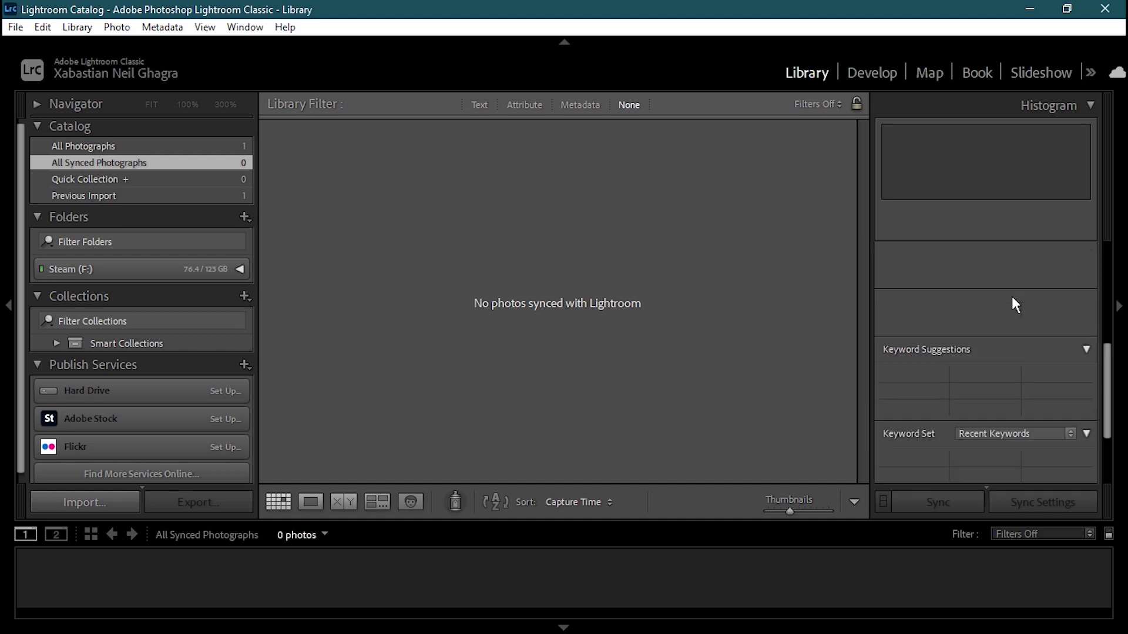
scroll(1013, 297, "up", 3)
left_click(1086, 300)
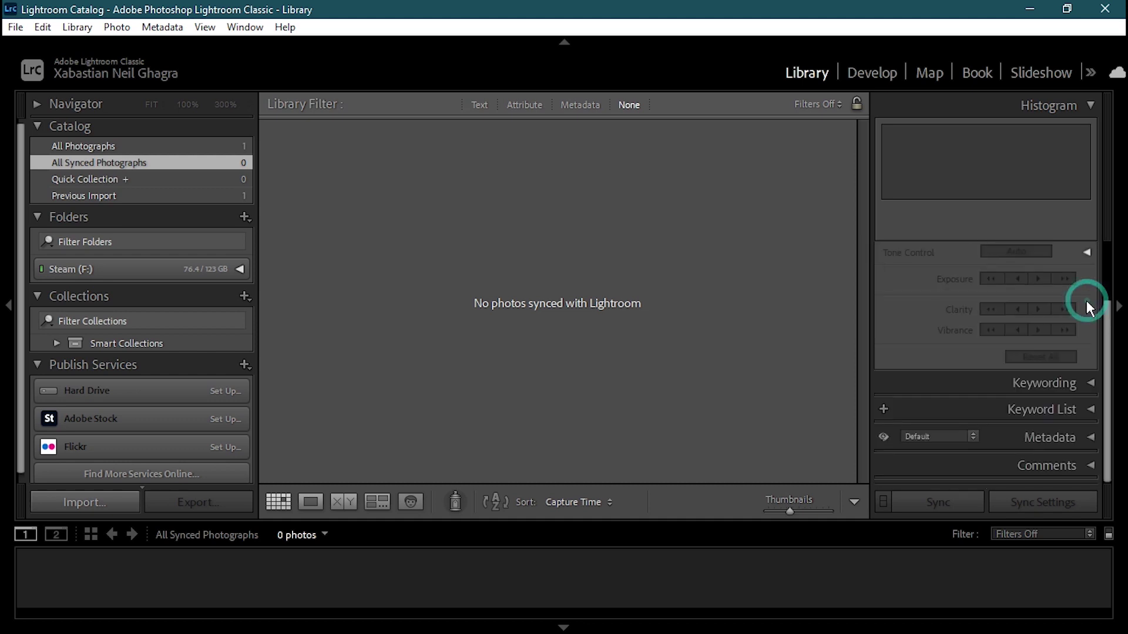
scroll(1084, 299, "up", 4)
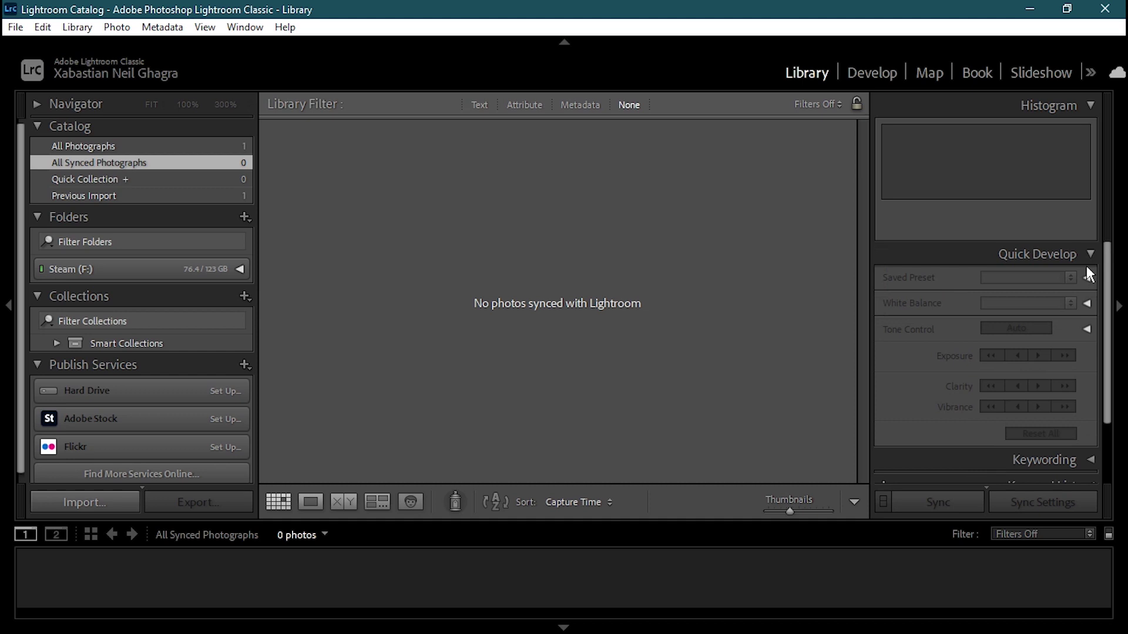
left_click(1088, 255)
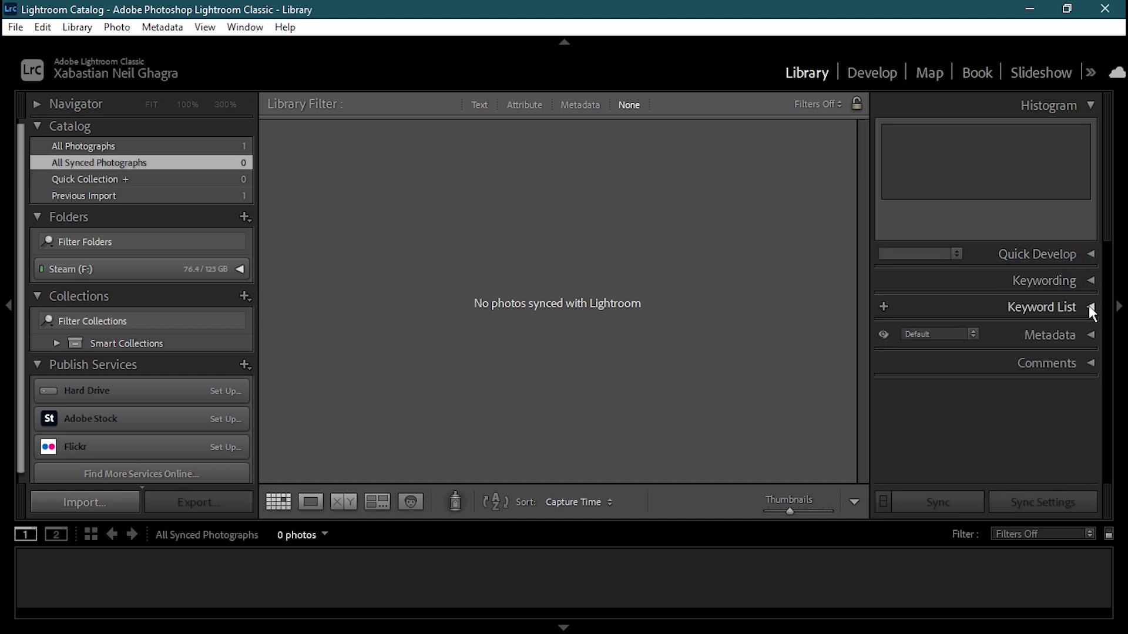
Expand the Keyword List to view its keyword filter field, and collapse the list again
left_click(1088, 305)
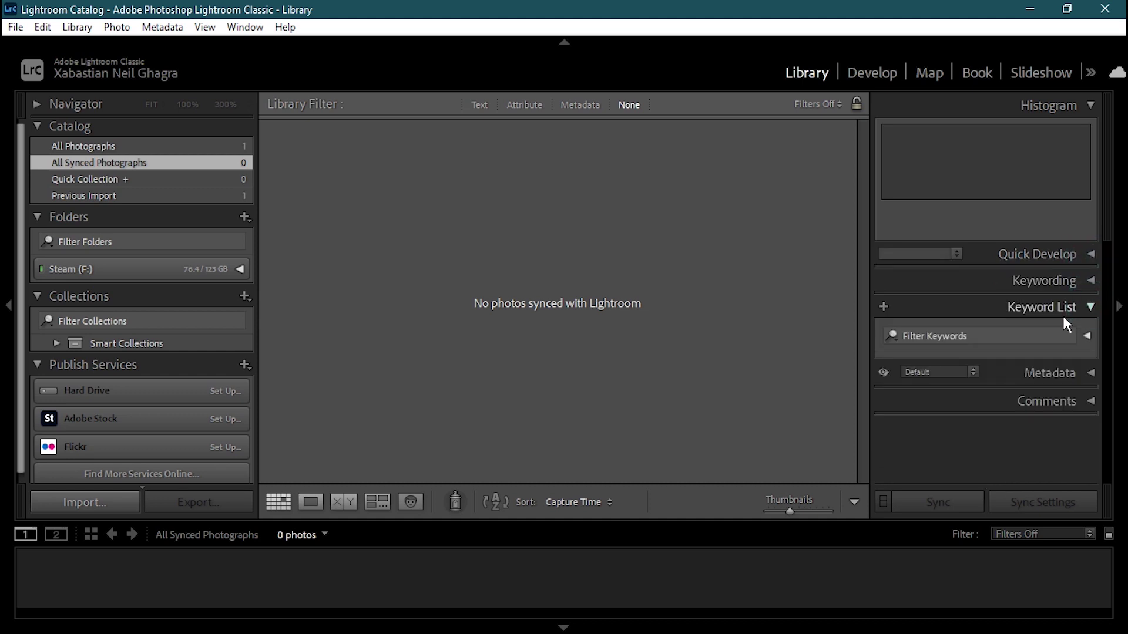
left_click(941, 332)
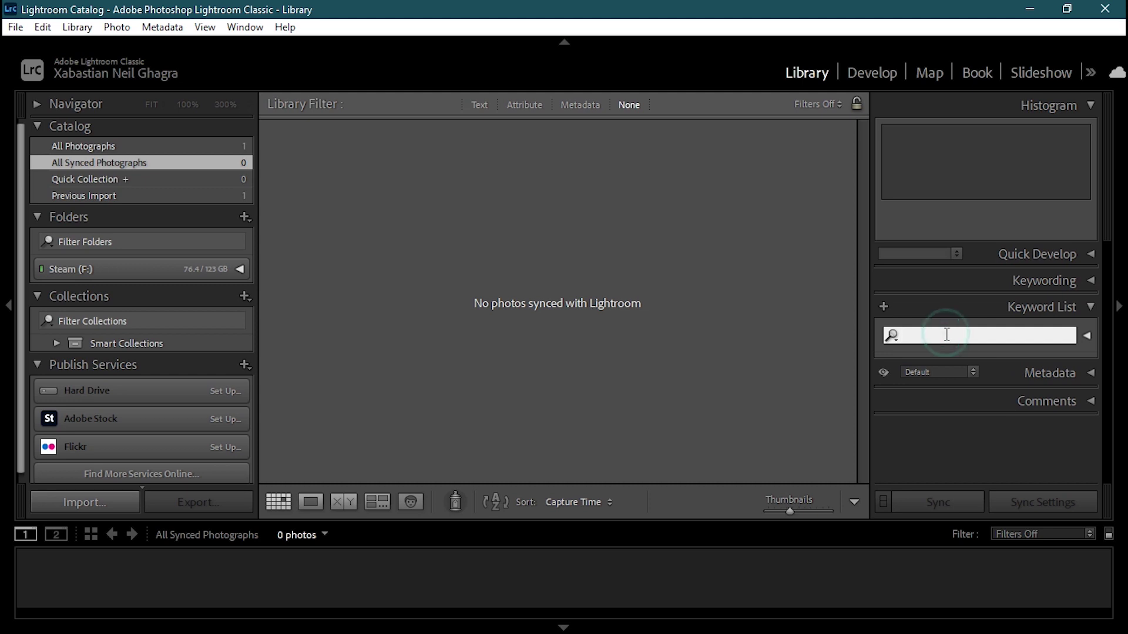
left_click(1087, 306)
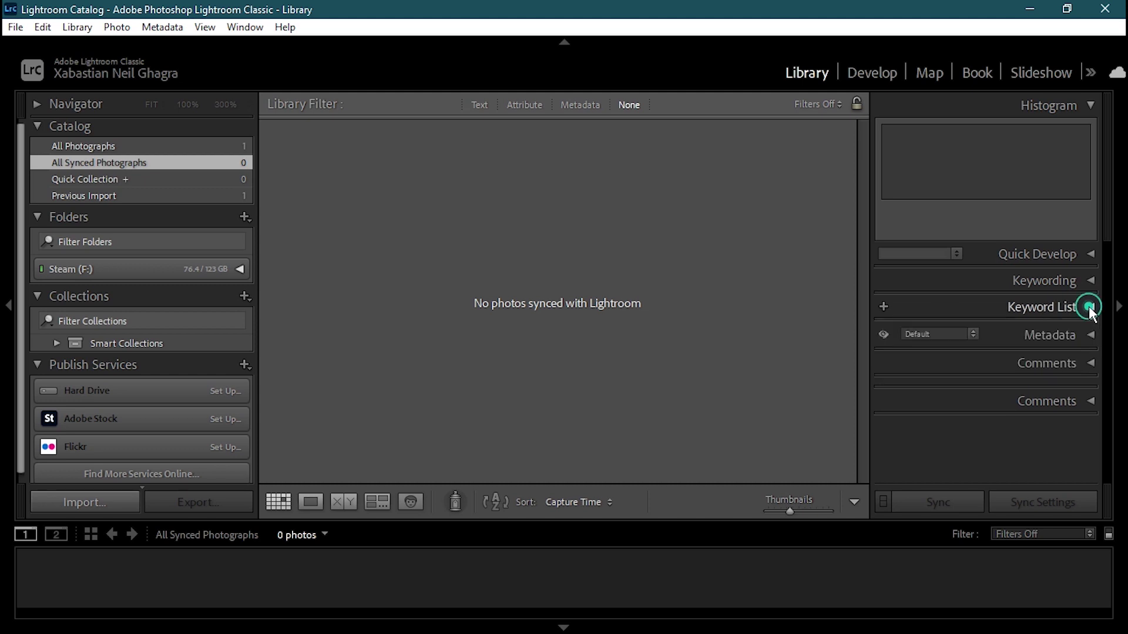
View the Metadata section alongside the Metadata library filter columns, then collapse the section and set the filter to None
left_click(1084, 337)
scroll(1003, 373, "up", 2)
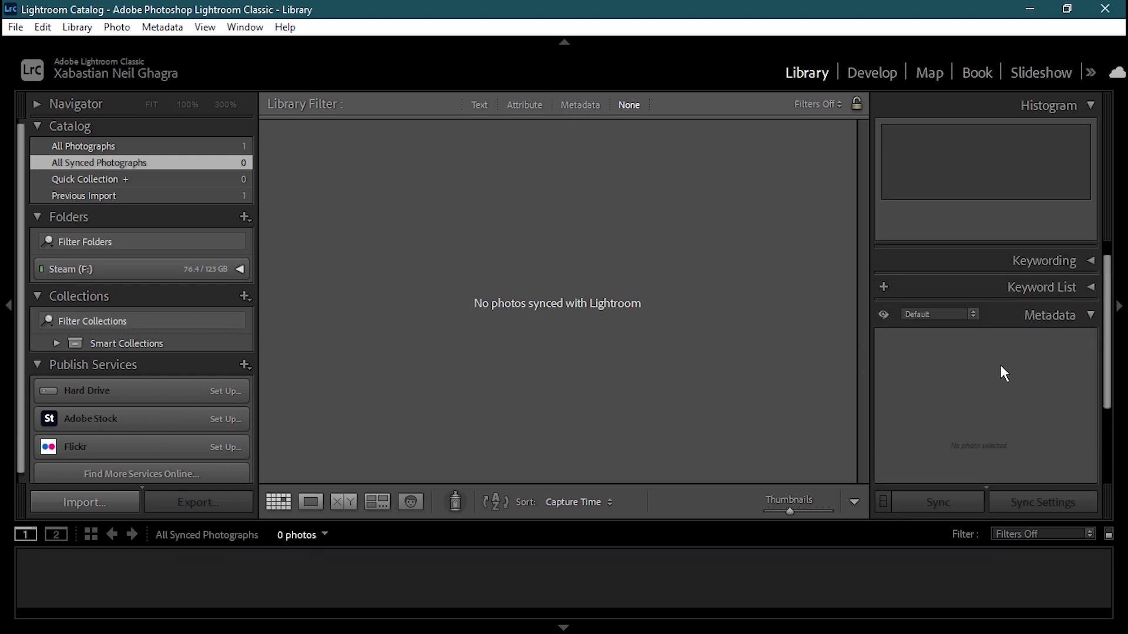
left_click(575, 107)
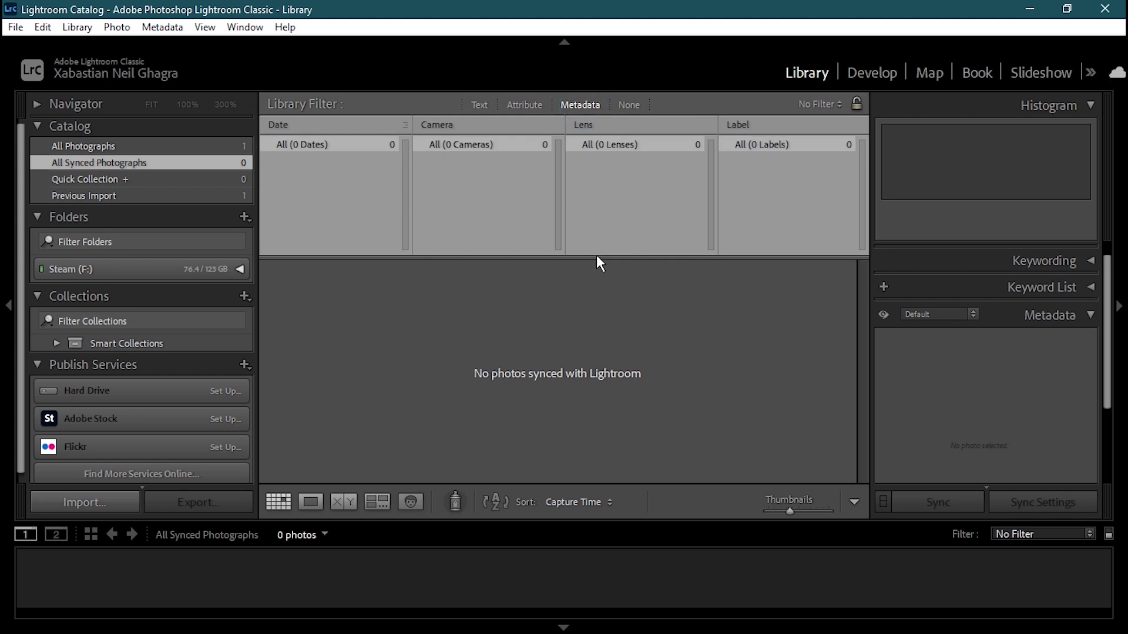
left_click(1089, 315)
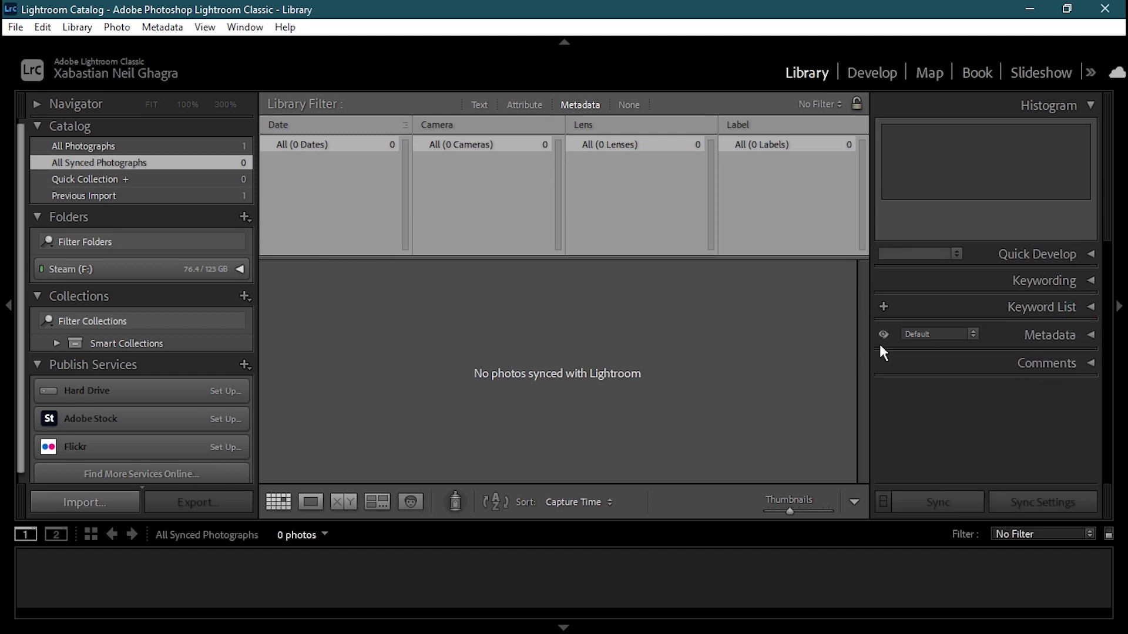
left_click(623, 108)
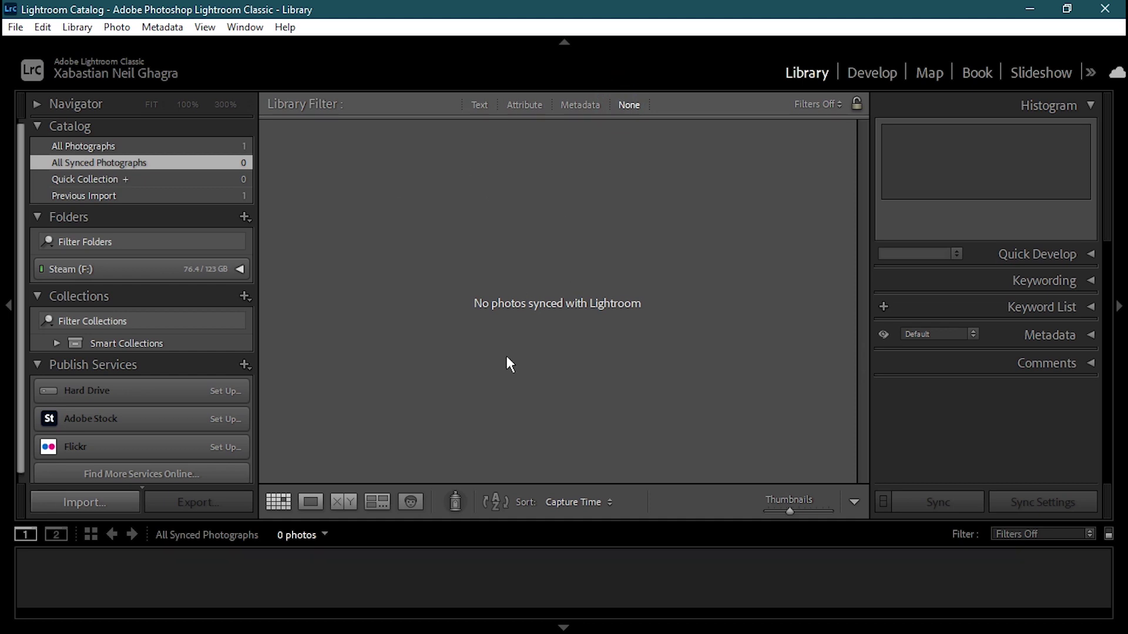
Expand the Comments section to view its contents
left_click(1091, 364)
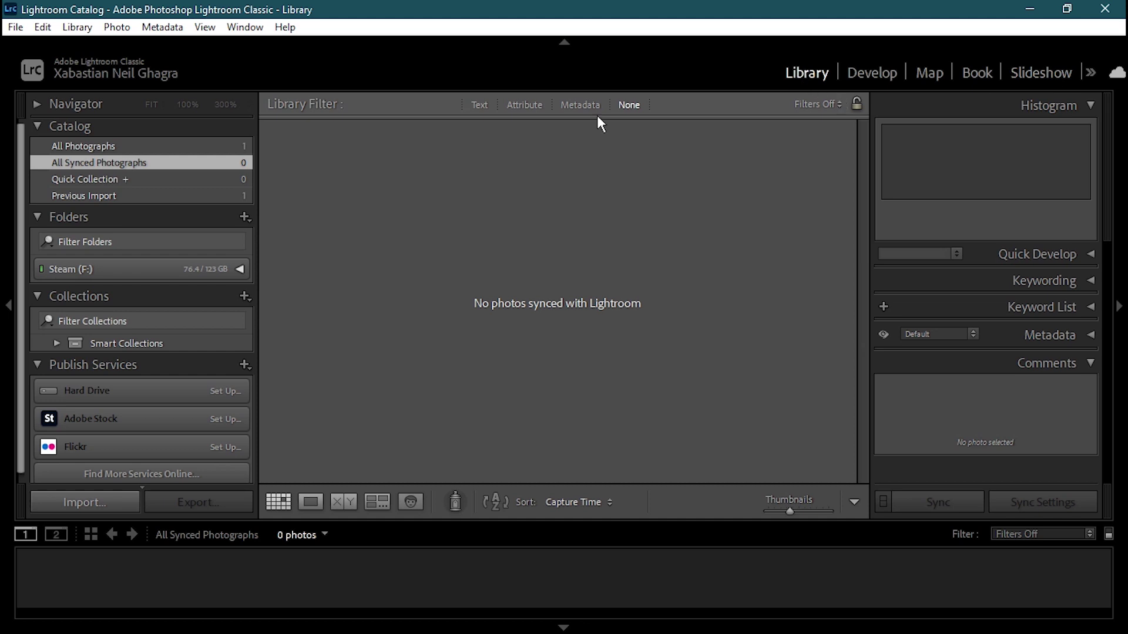
View the Develop module and the Map module, reading through the Map tips and dismissing its marker legend
left_click(891, 73)
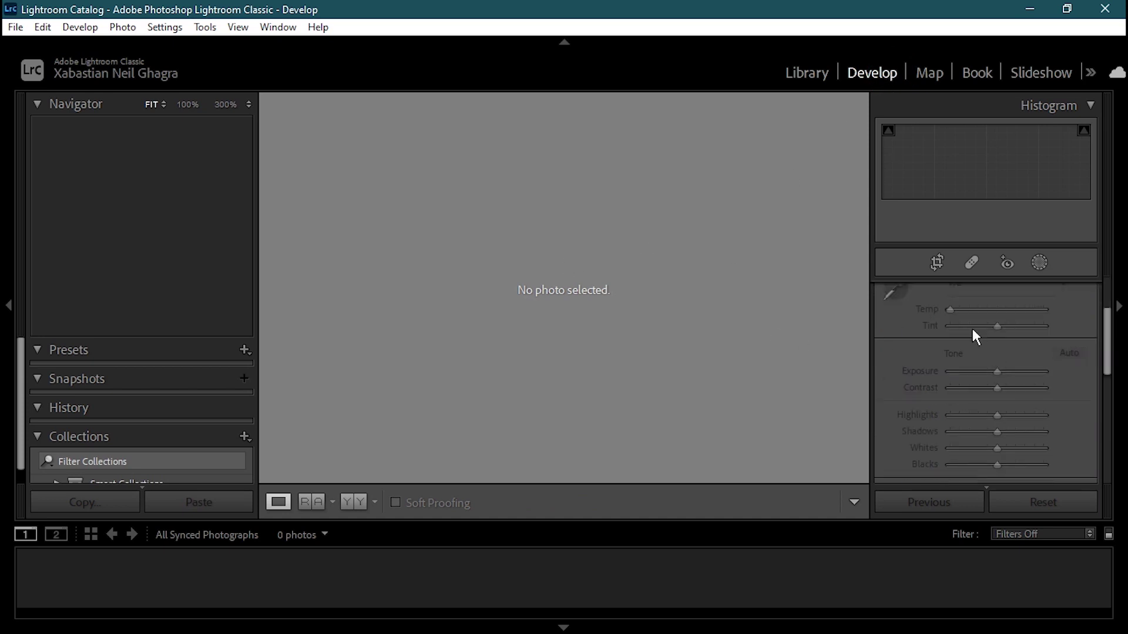
left_click(931, 72)
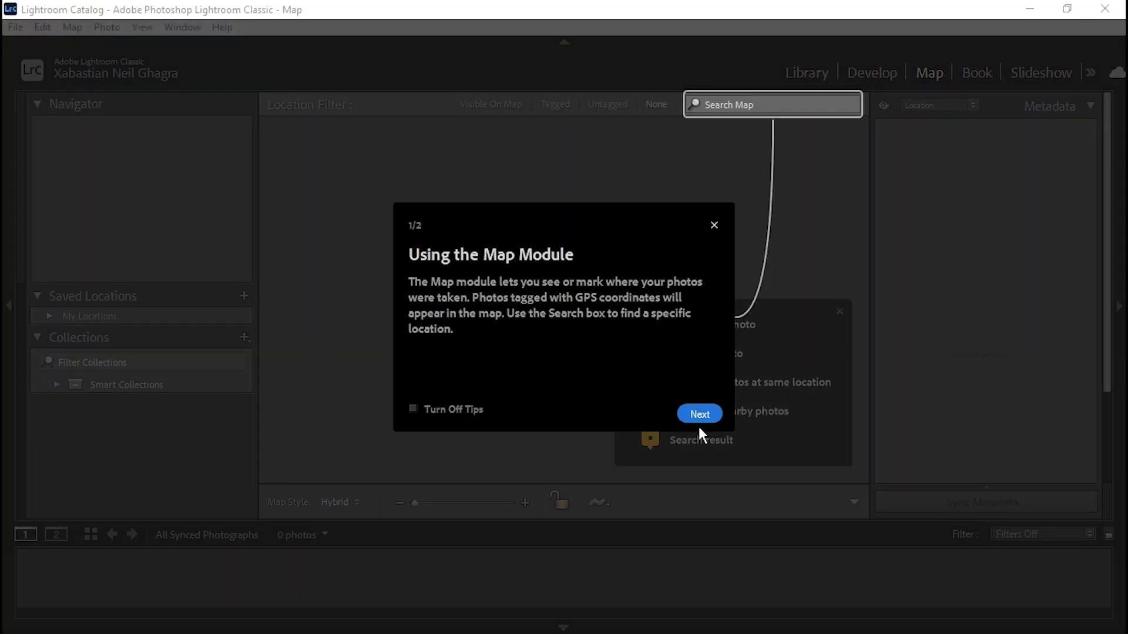
left_click(704, 417)
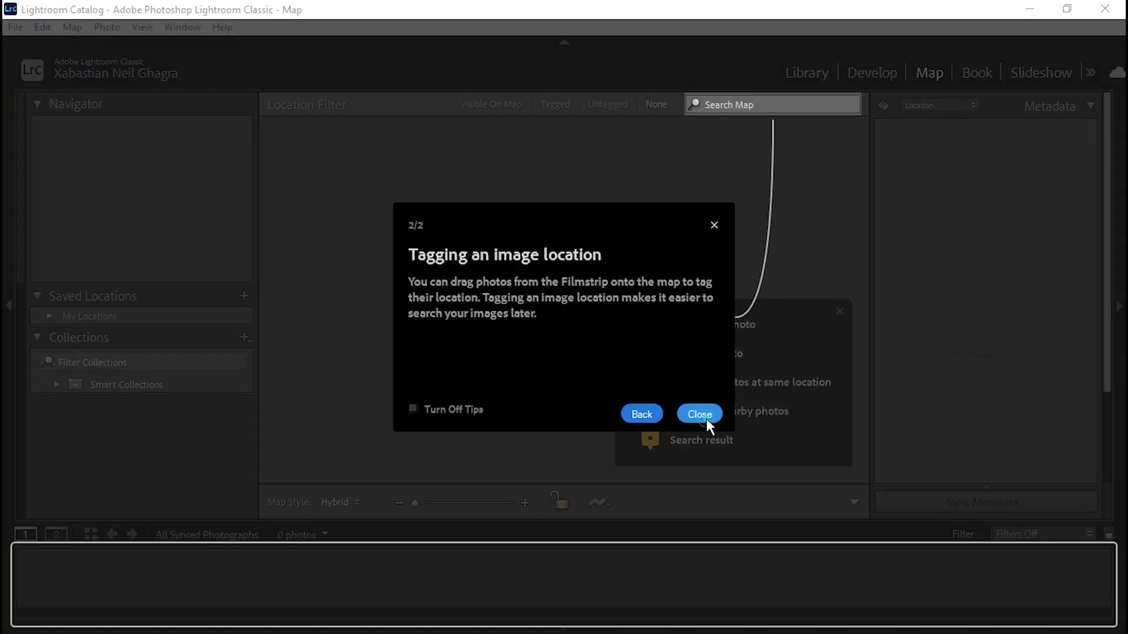
left_click(699, 420)
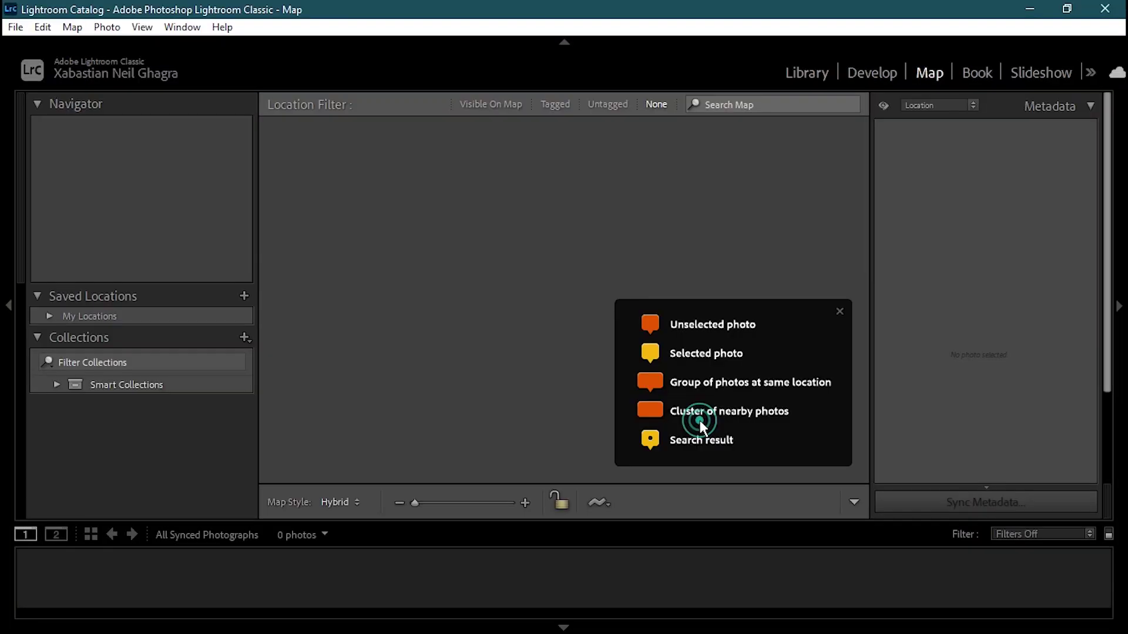
left_click(839, 312)
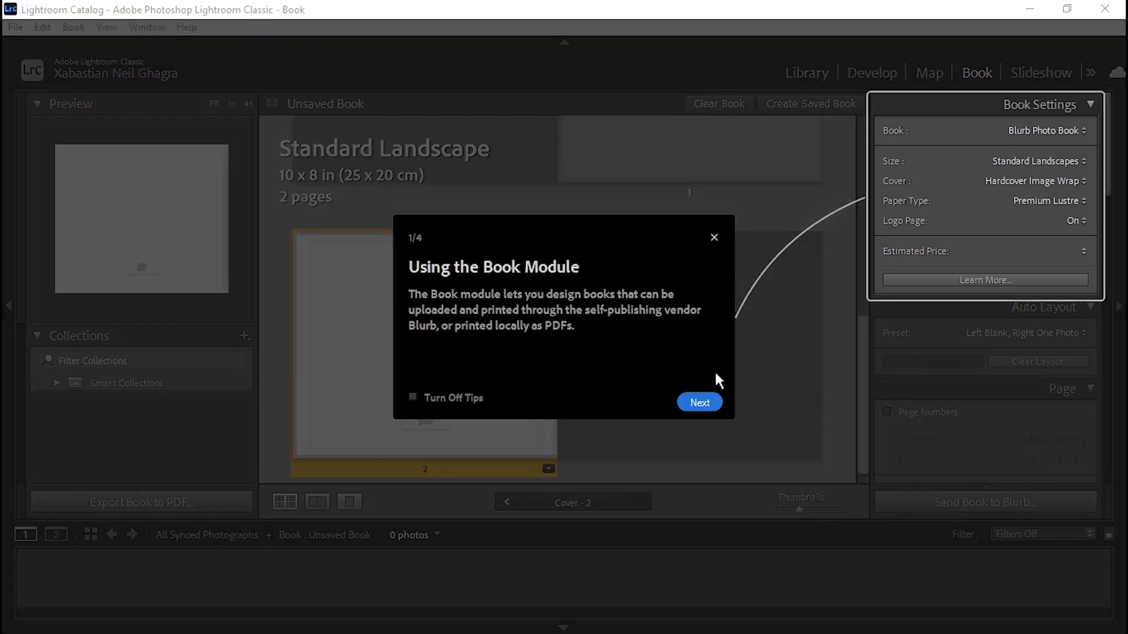
Read through the four Book module tips and close them, and view the Slideshow module
left_click(700, 401)
left_click(704, 402)
left_click(709, 402)
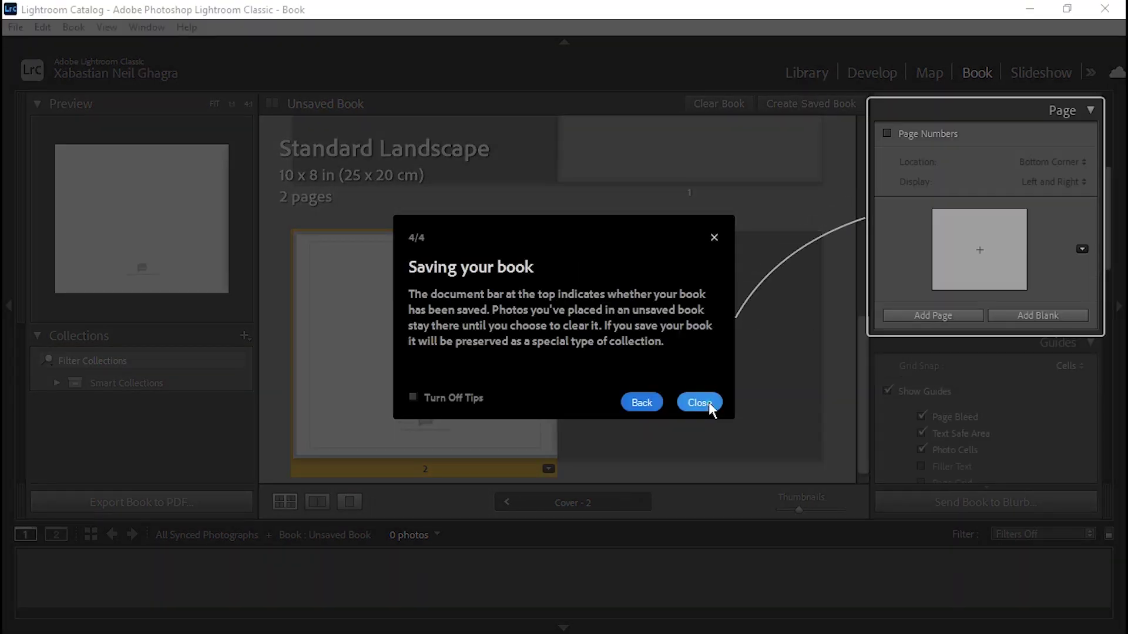
left_click(716, 399)
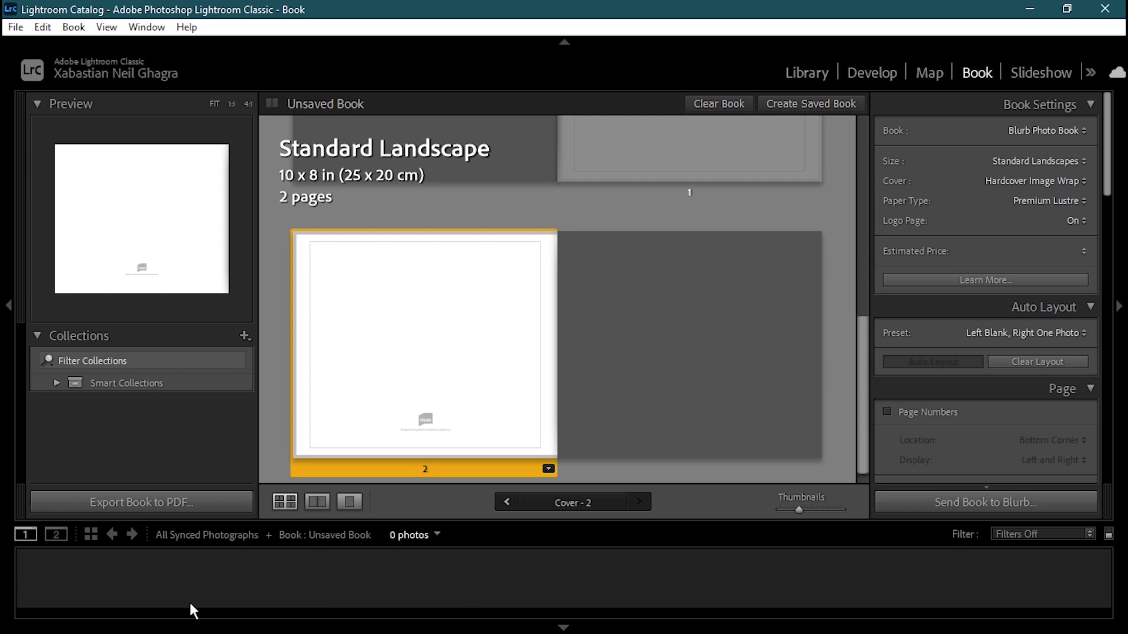
left_click(1045, 86)
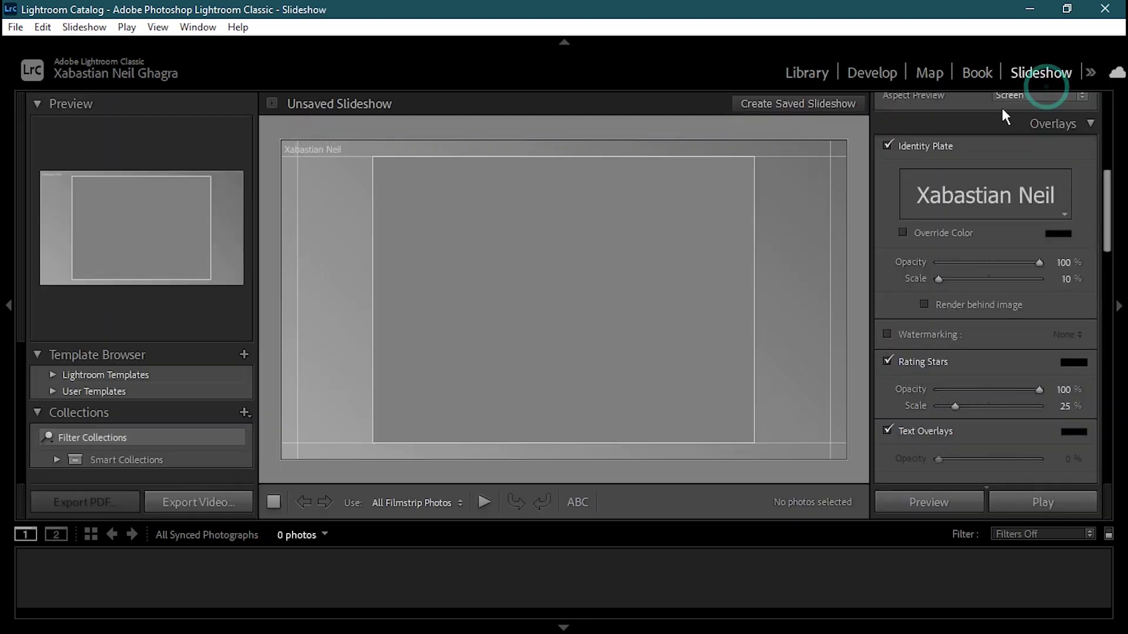
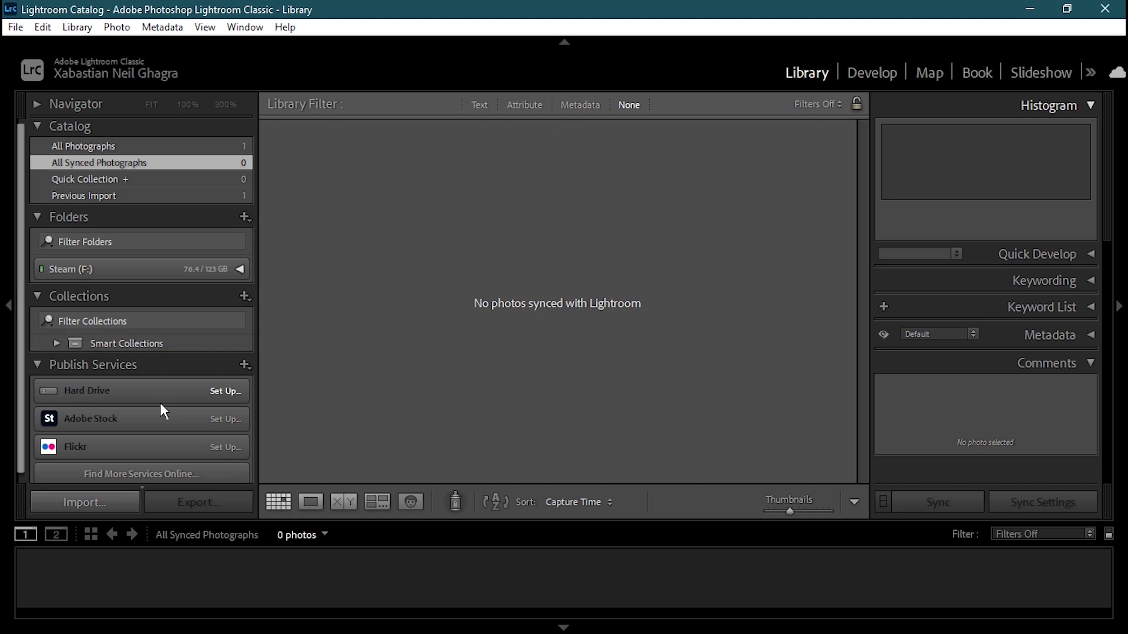
Start a photo import from the Library and choose the Lightroom SETUP folder on Steam (F:) as the source
scroll(123, 386, "up", 1)
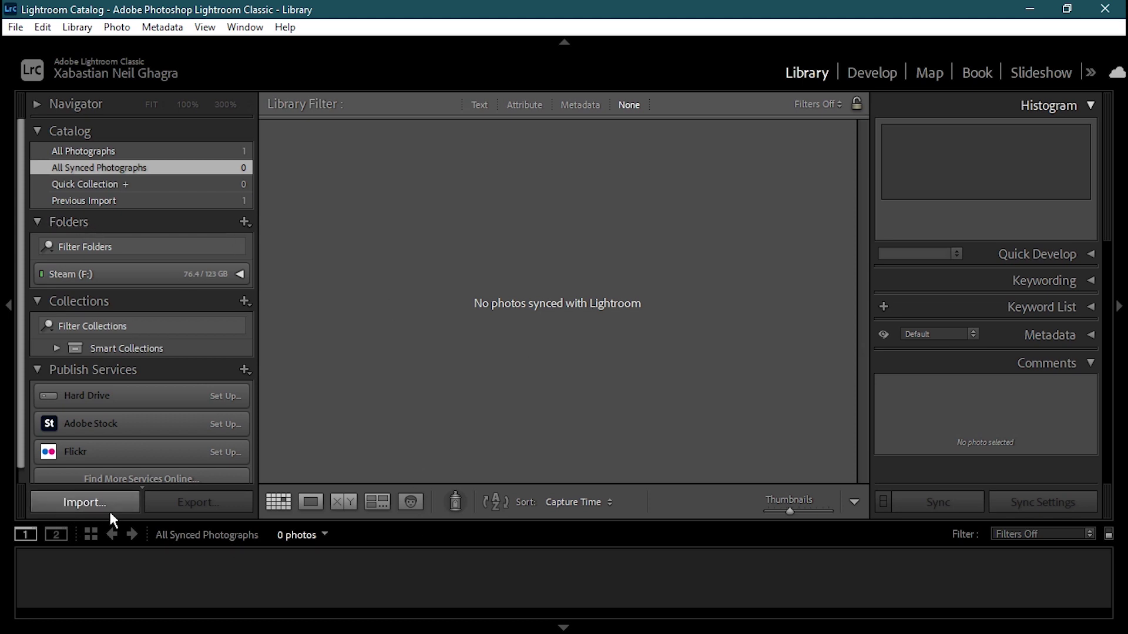
left_click(92, 506)
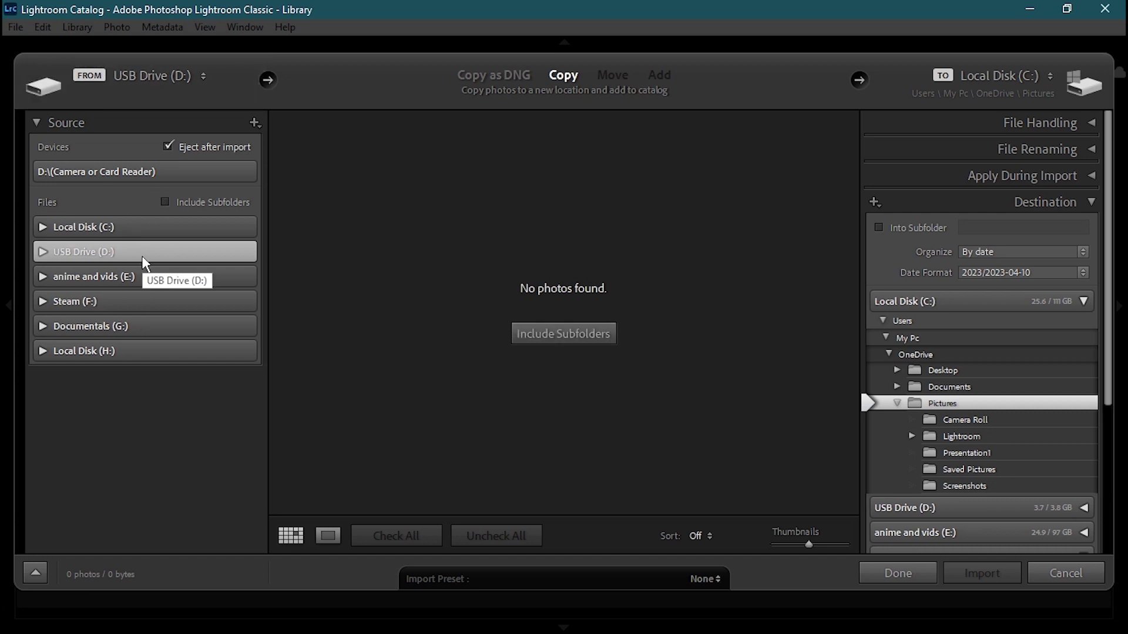
left_click(88, 302)
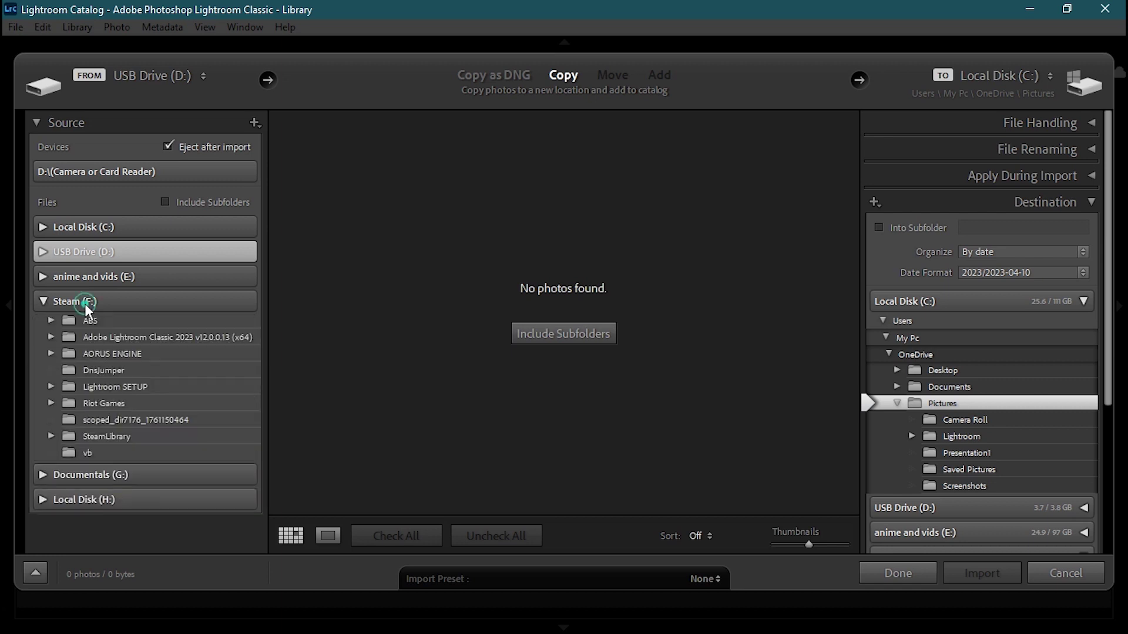
left_click(140, 386)
scroll(446, 450, "down", 1)
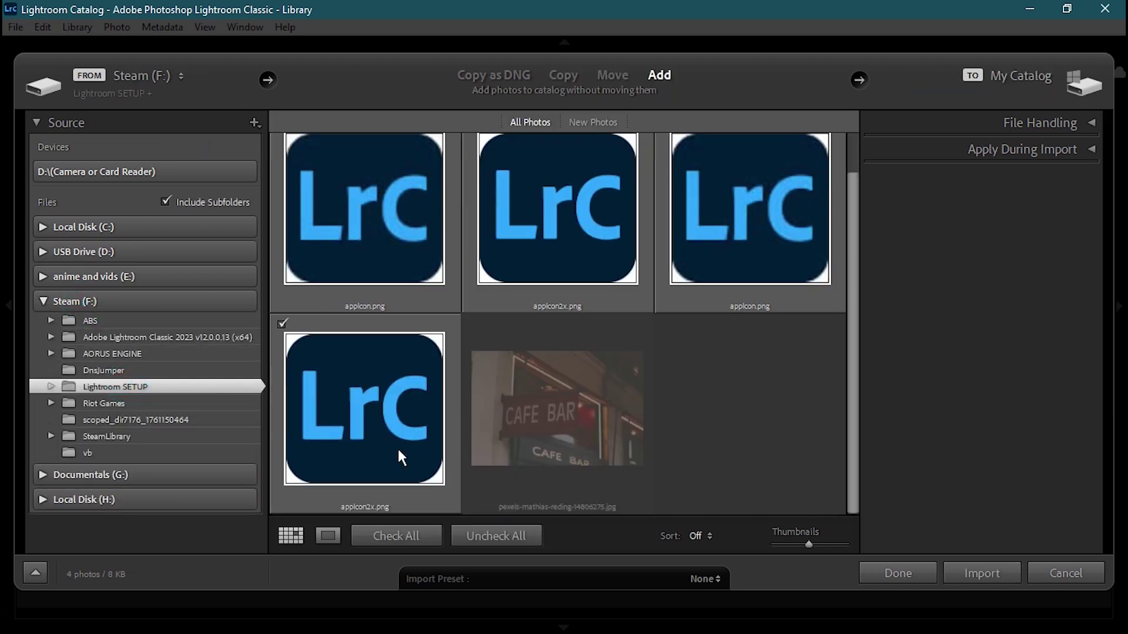
Exclude all four Lightroom icon images (appicon.png and appicon2x.png) from the import
left_click(282, 324)
scroll(304, 225, "up", 1)
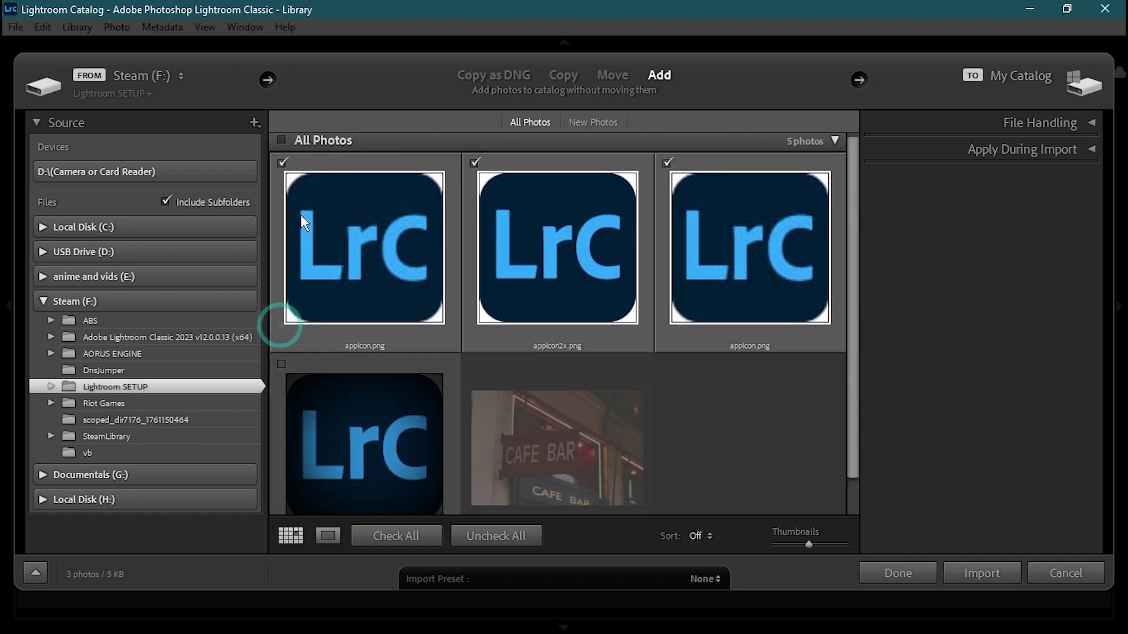
left_click(282, 162)
left_click(474, 162)
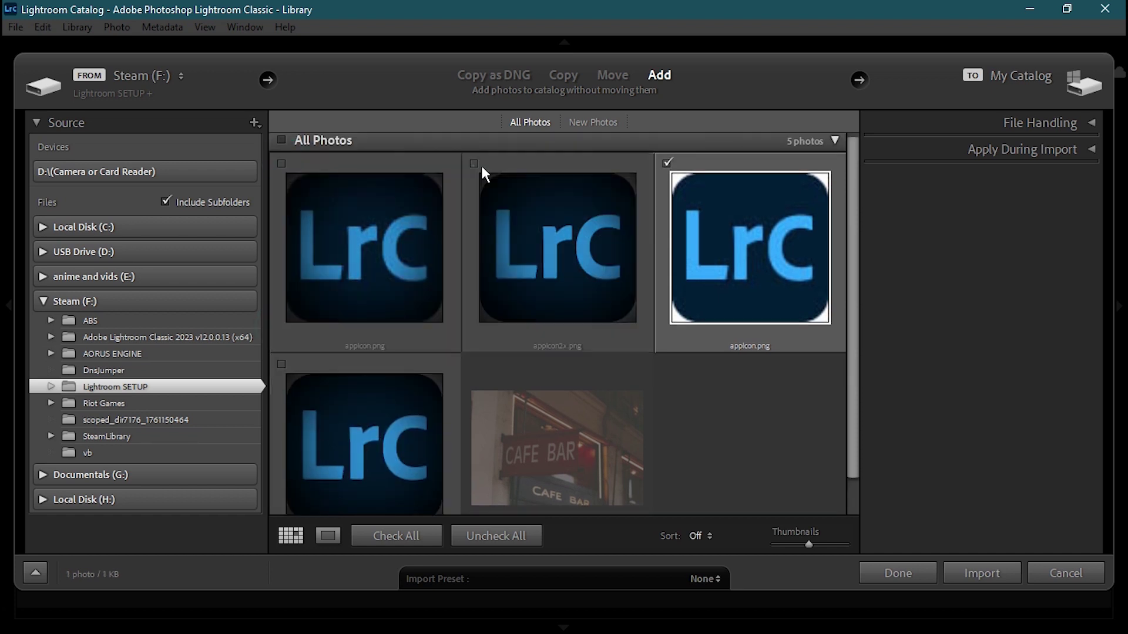
left_click(666, 163)
Preview the CAFE BAR photo enlarged, inspect it close up and set the preview zoom to 50%
double_click(552, 386)
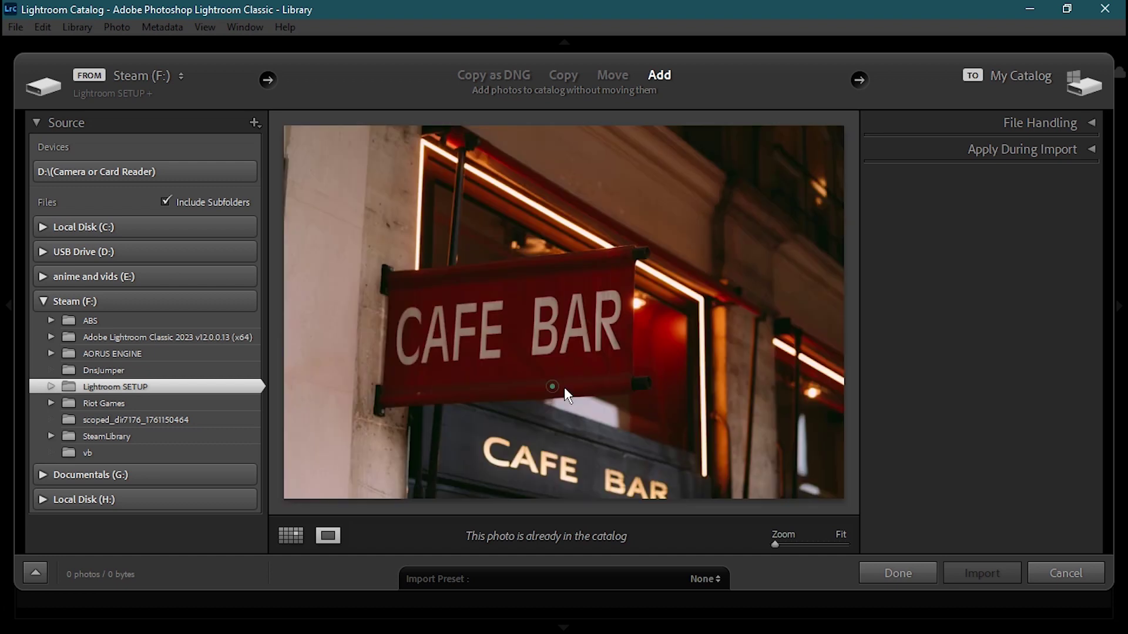
left_click(552, 385)
left_click_drag(509, 372, 555, 334)
left_click(579, 327)
left_click(579, 327)
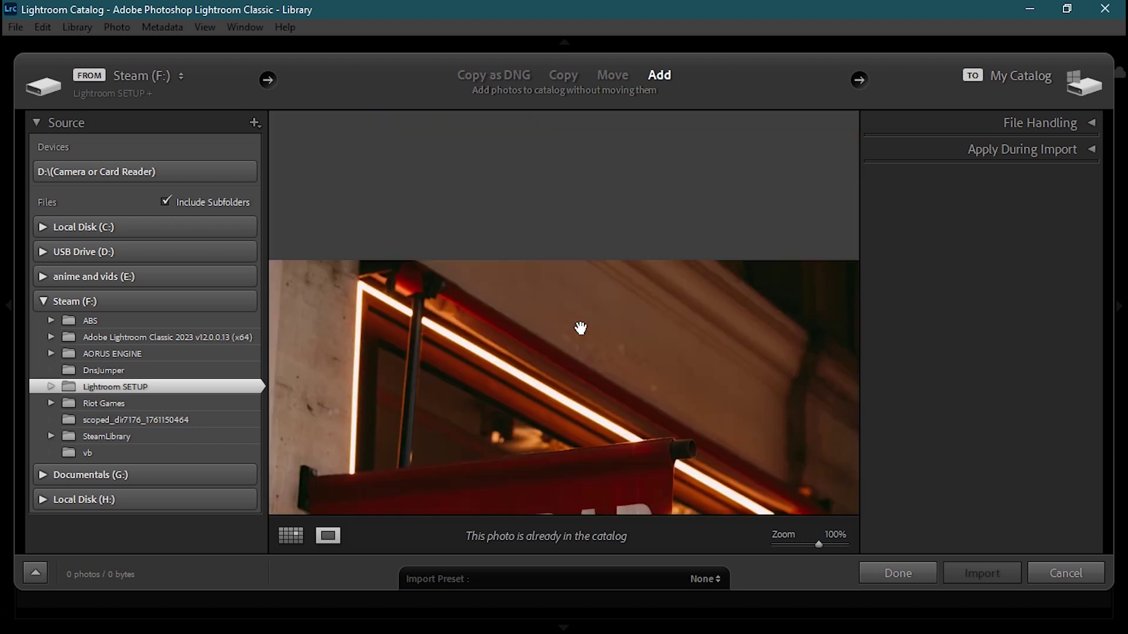
left_click(794, 545)
left_click_drag(793, 547, 808, 546)
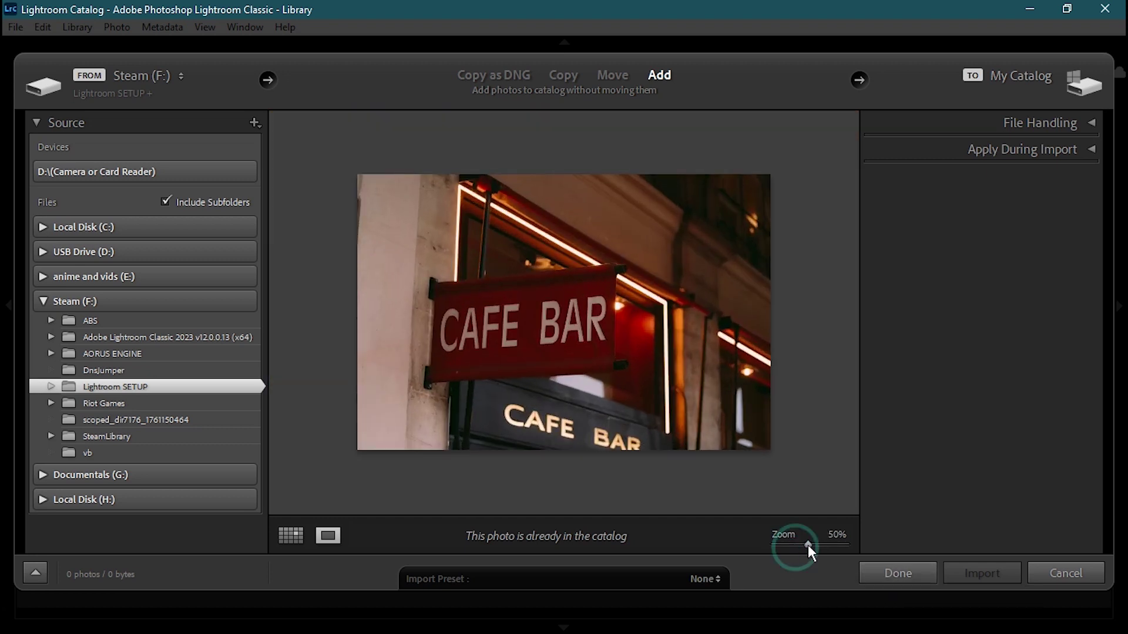
Finish with the import window without importing, and display All Photographs from the catalog
left_click(907, 575)
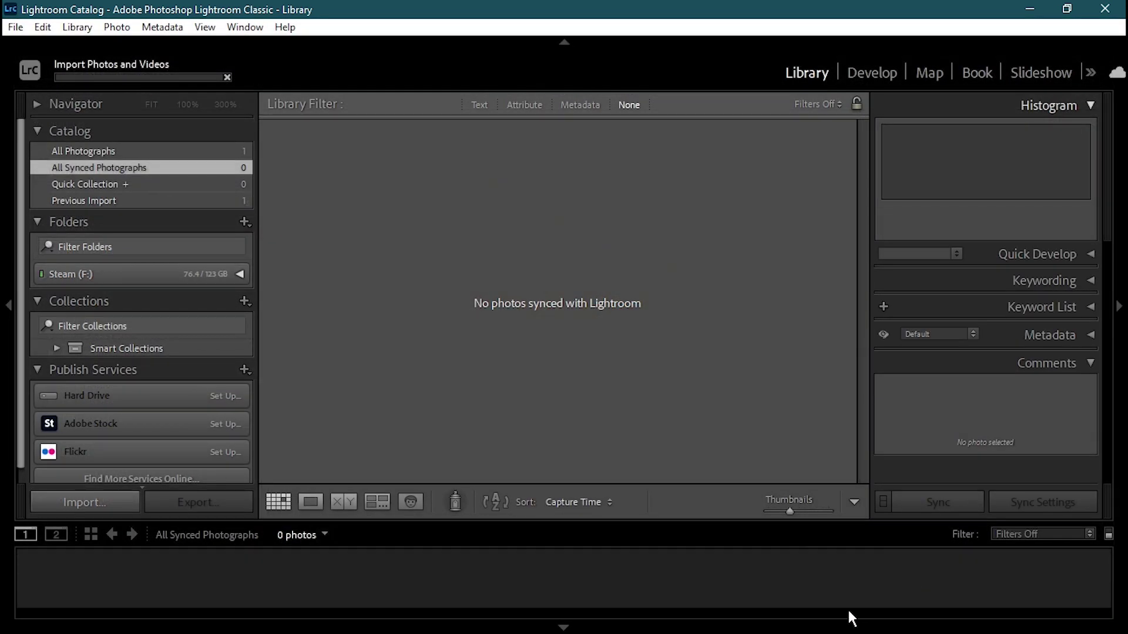
left_click(214, 151)
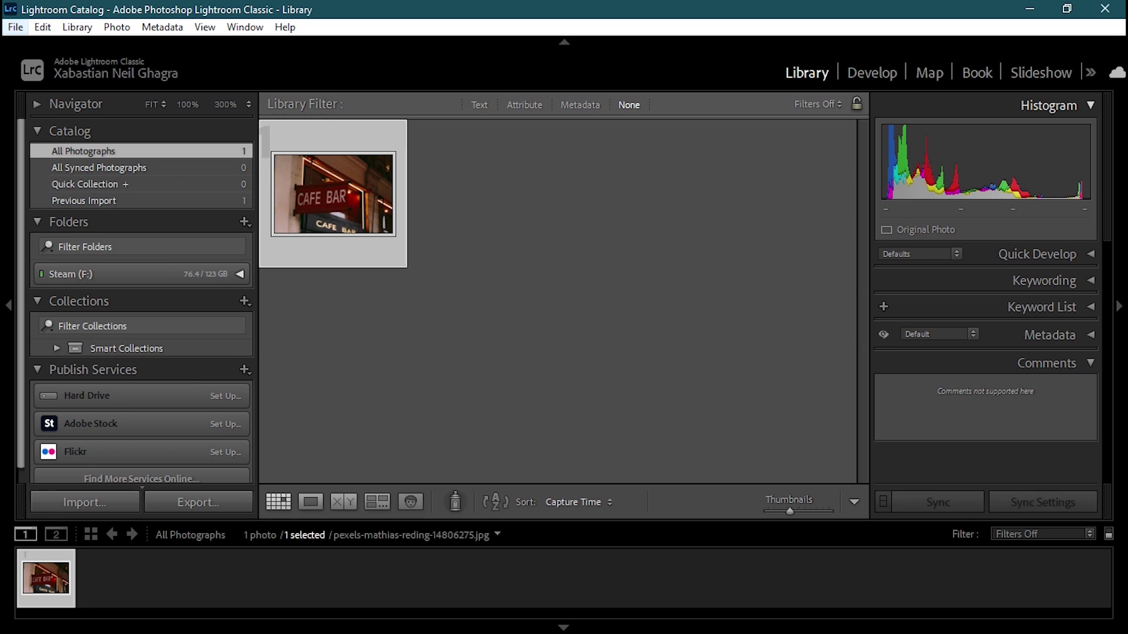
Open Import Photos and Video again and choose the Lightroom SETUP folder on Steam (F:) as the source
left_click(15, 27)
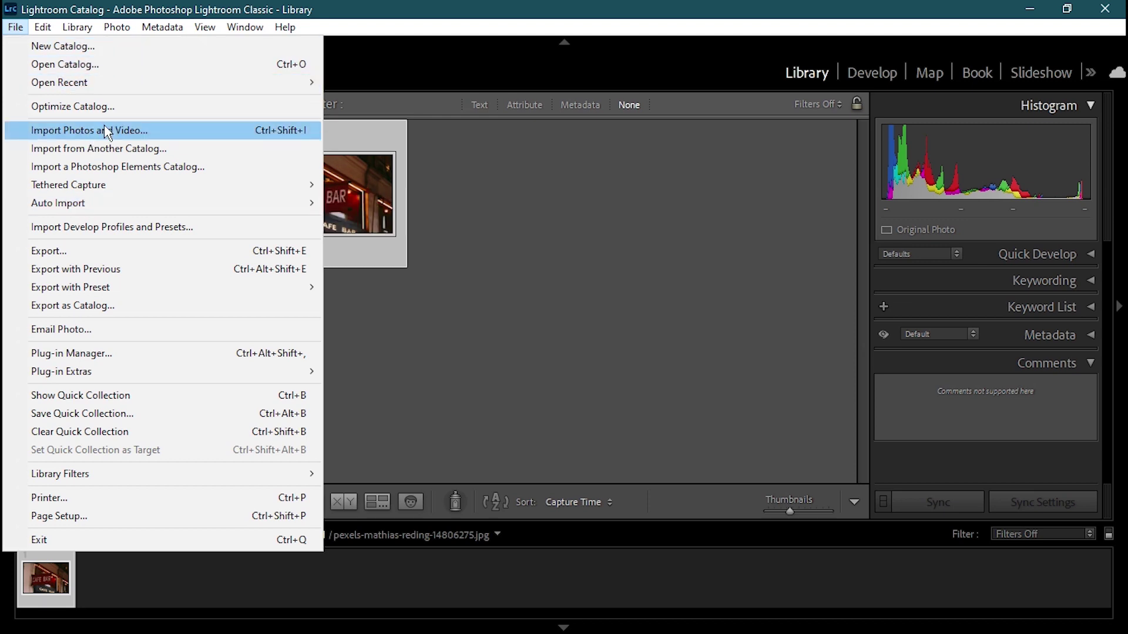
left_click(153, 134)
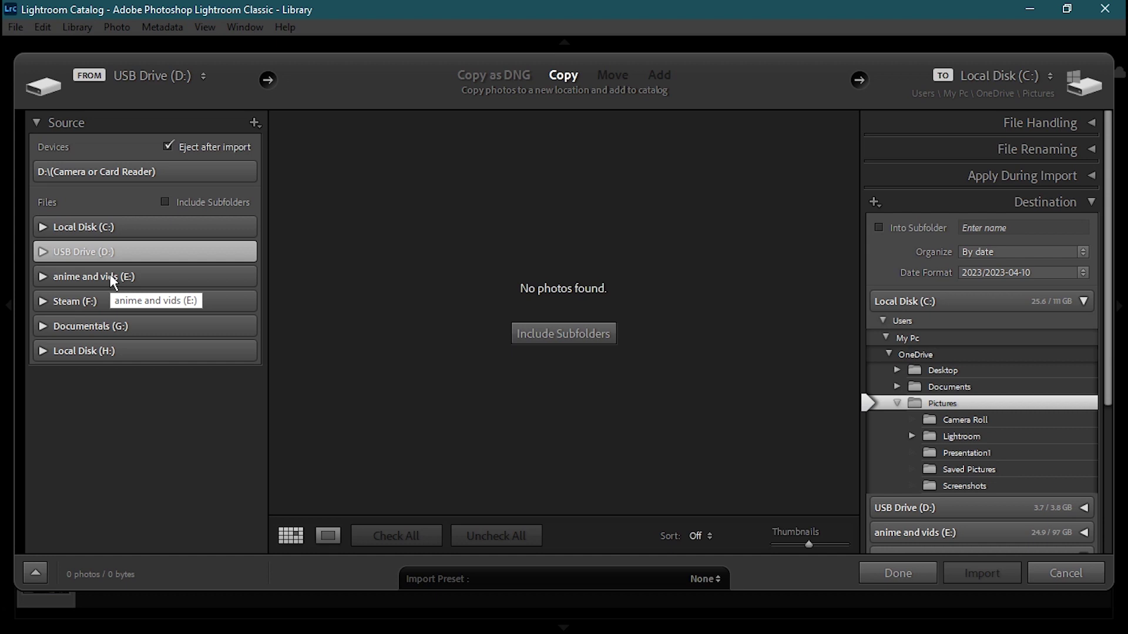
left_click(98, 301)
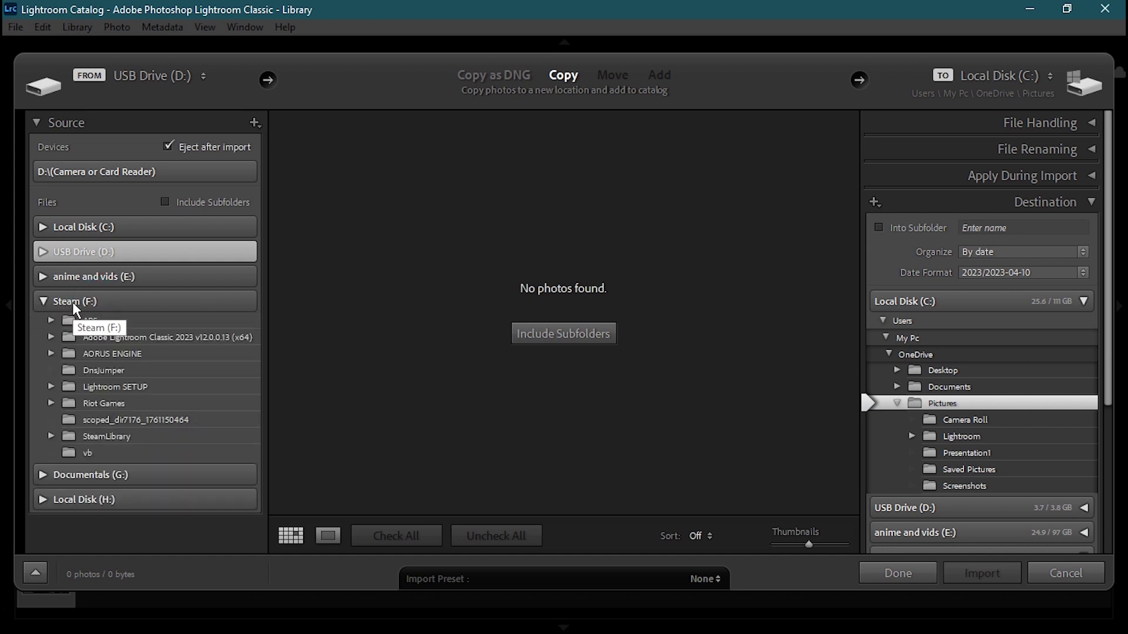
left_click(153, 387)
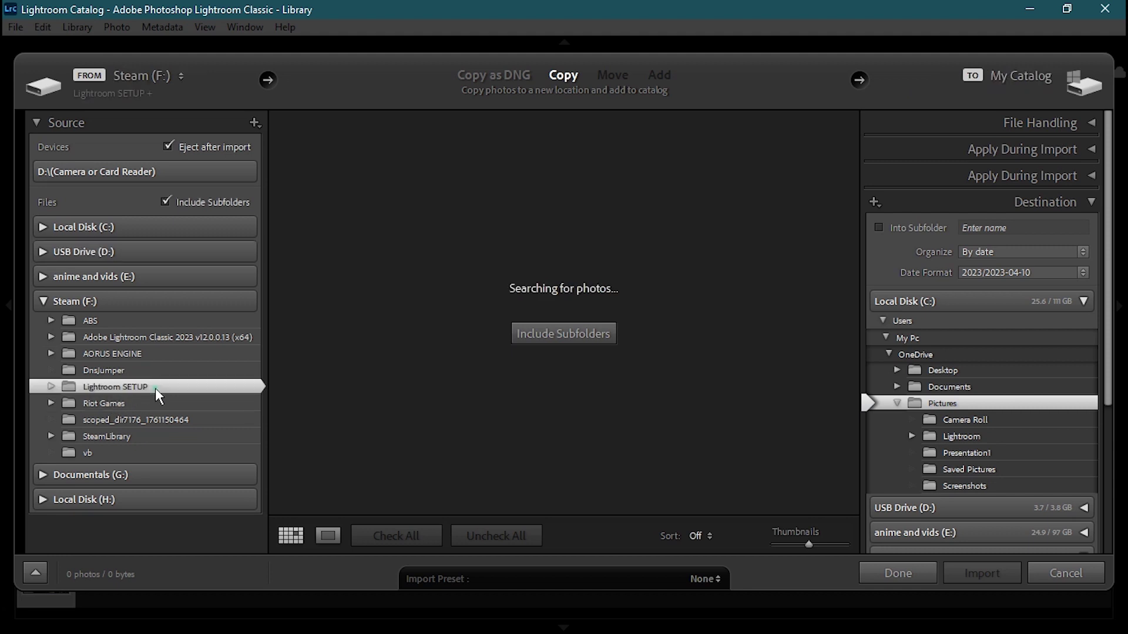
Leave the four Lightroom icon images in the Lightroom SETUP folder out of this second import
scroll(580, 403, "down", 1)
left_click(283, 324)
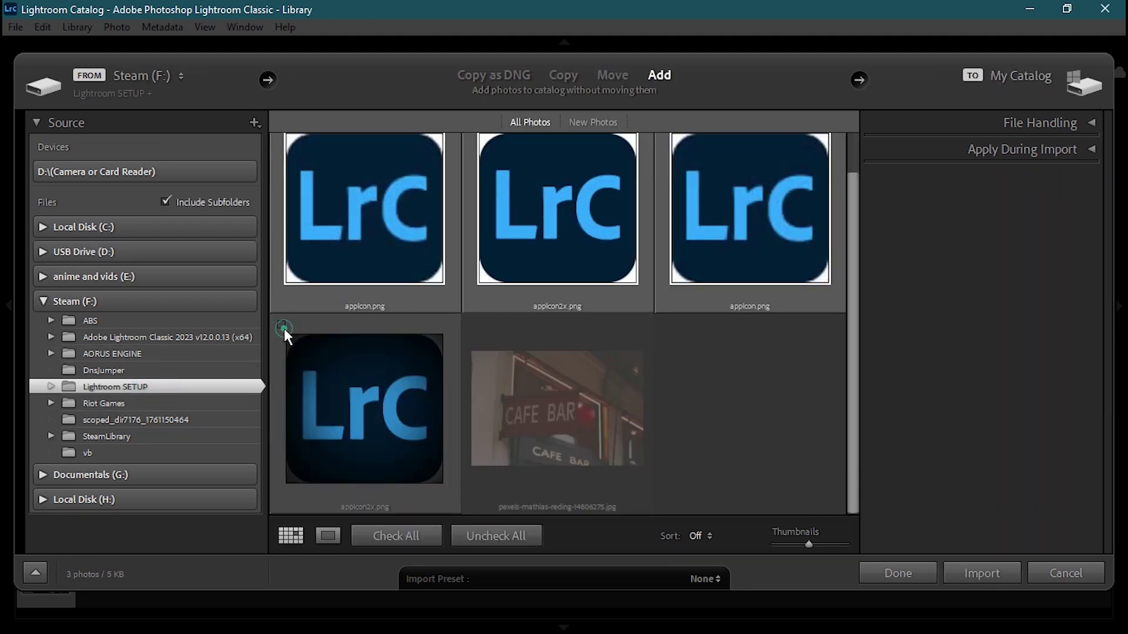
scroll(286, 314, "up", 1)
left_click(281, 162)
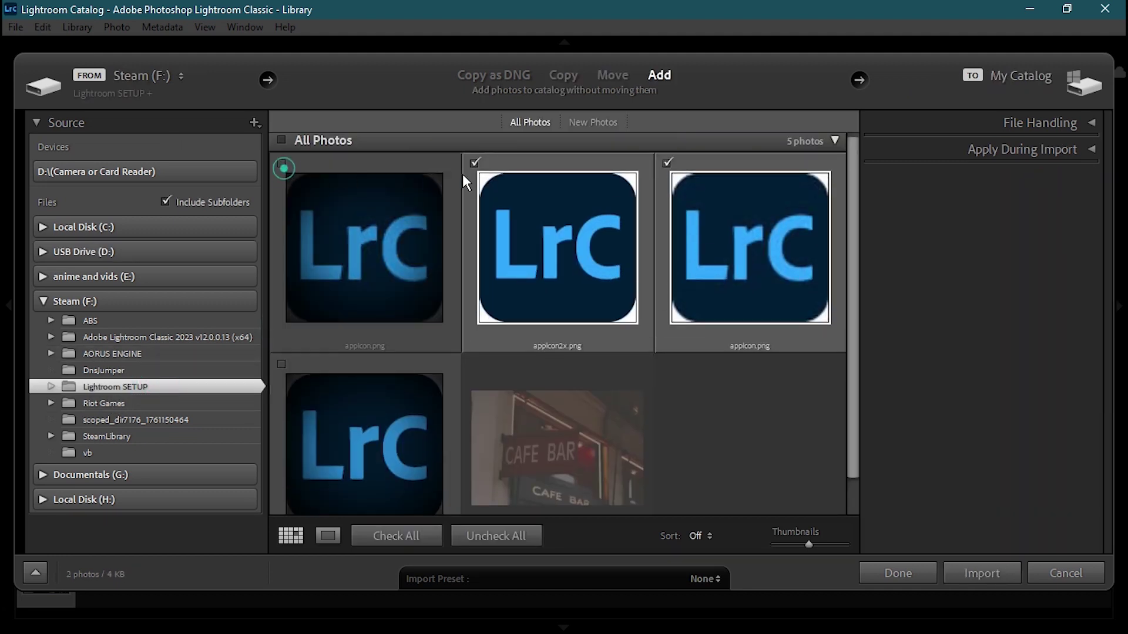
left_click(475, 163)
left_click(667, 163)
left_click(667, 163)
scroll(650, 333, "down", 1)
scroll(785, 262, "up", 1)
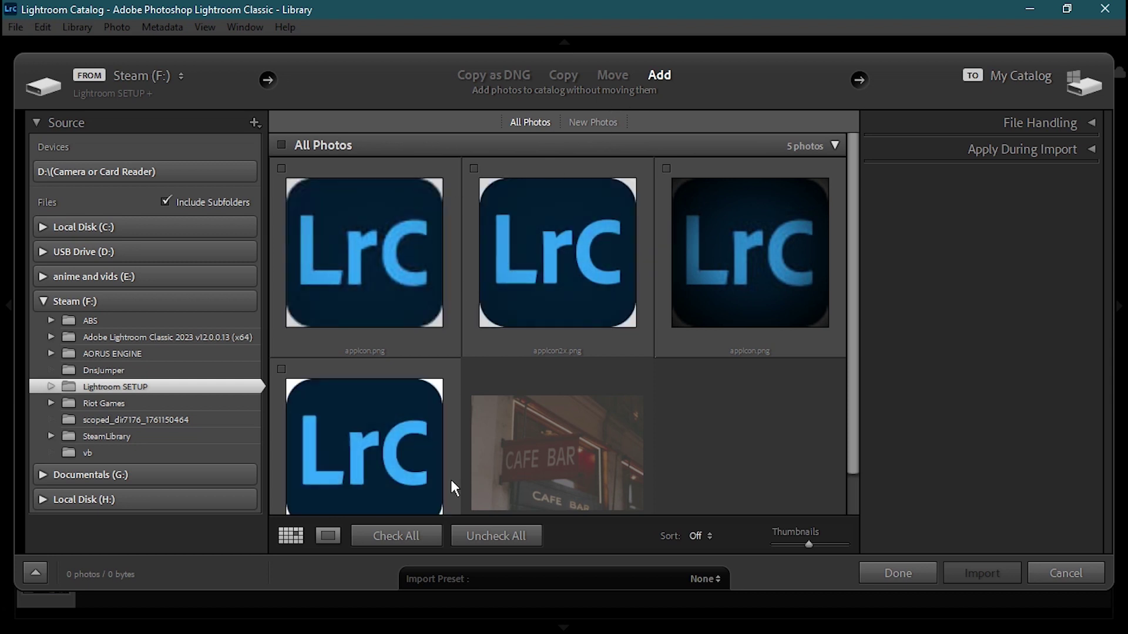
Try to select the dimmed CAFE BAR photo for import, and finish with the import window
scroll(503, 447, "down", 1)
left_click(501, 444)
left_click(487, 413)
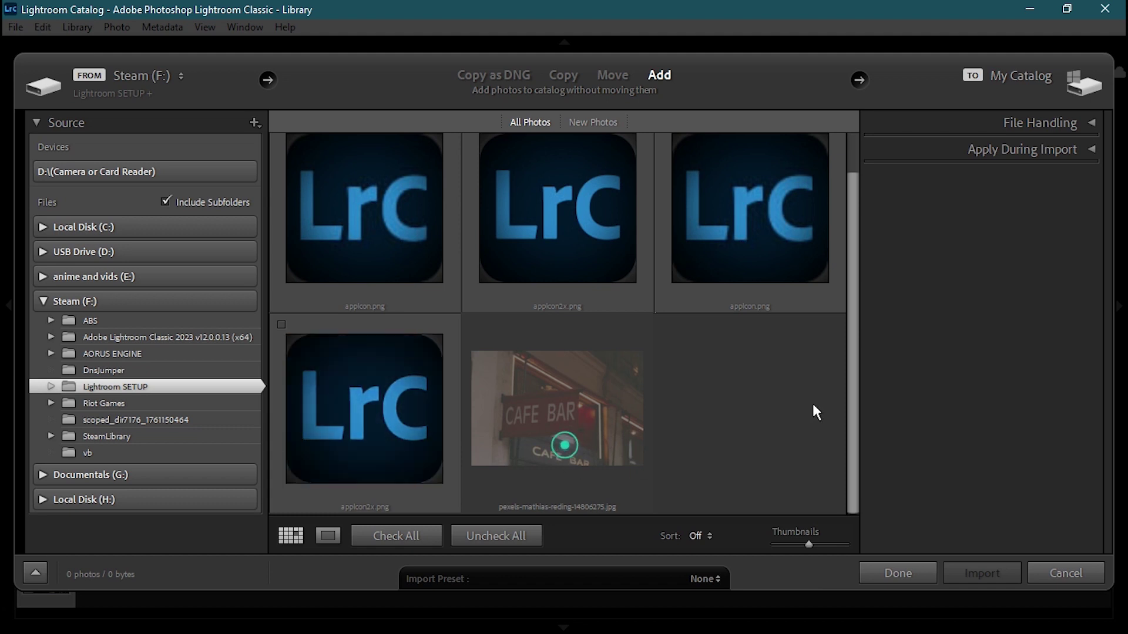
scroll(622, 270, "up", 1)
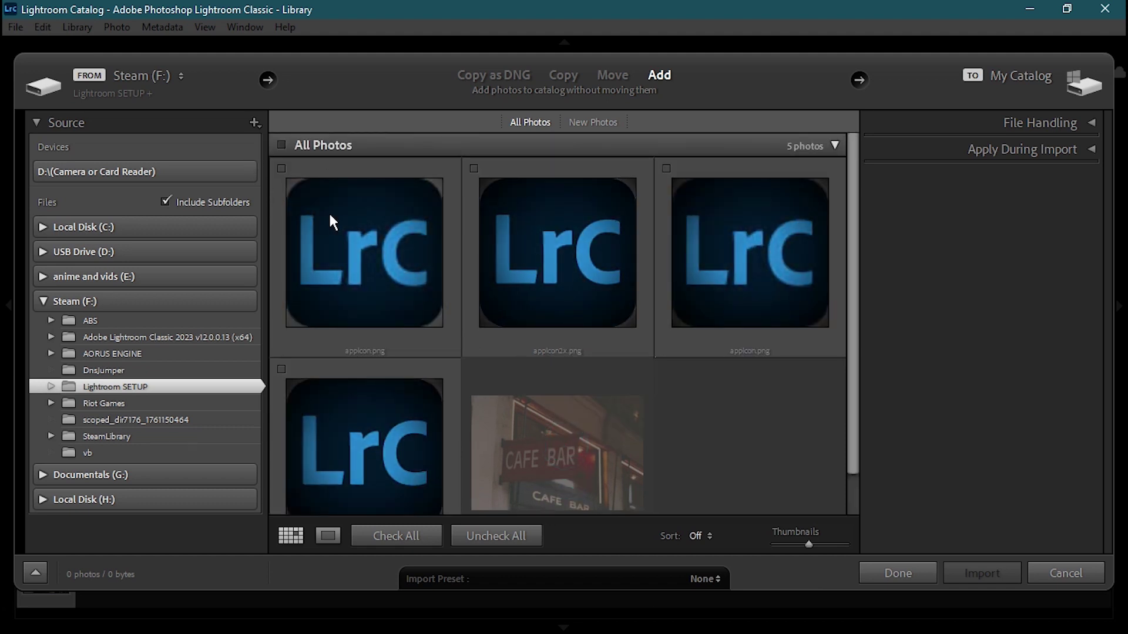
scroll(700, 472, "down", 1)
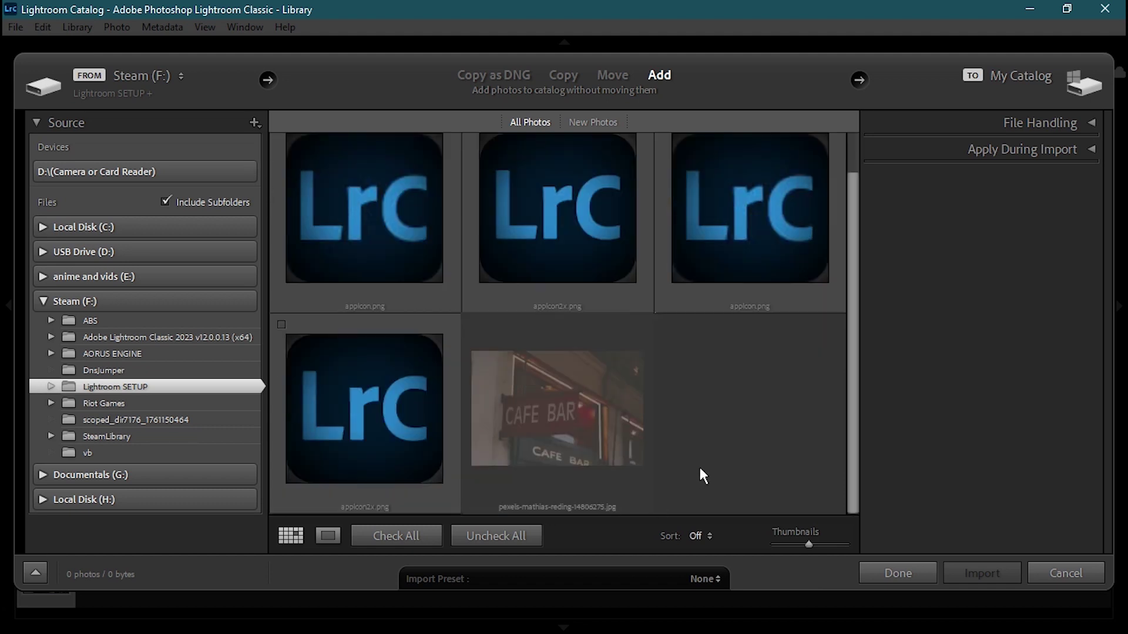
left_click(903, 580)
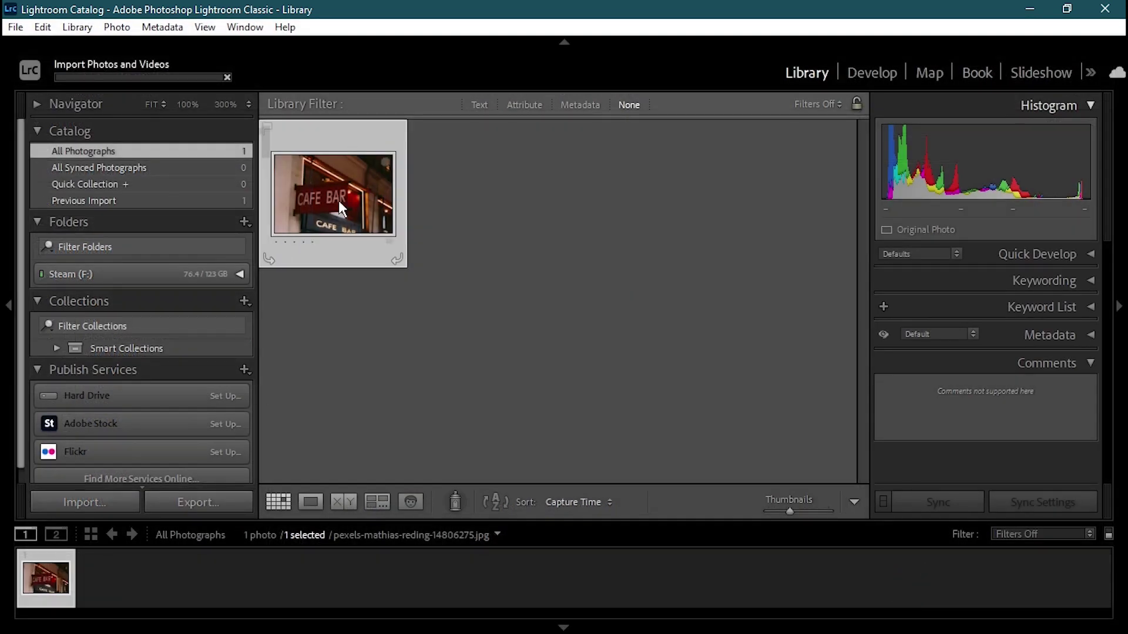